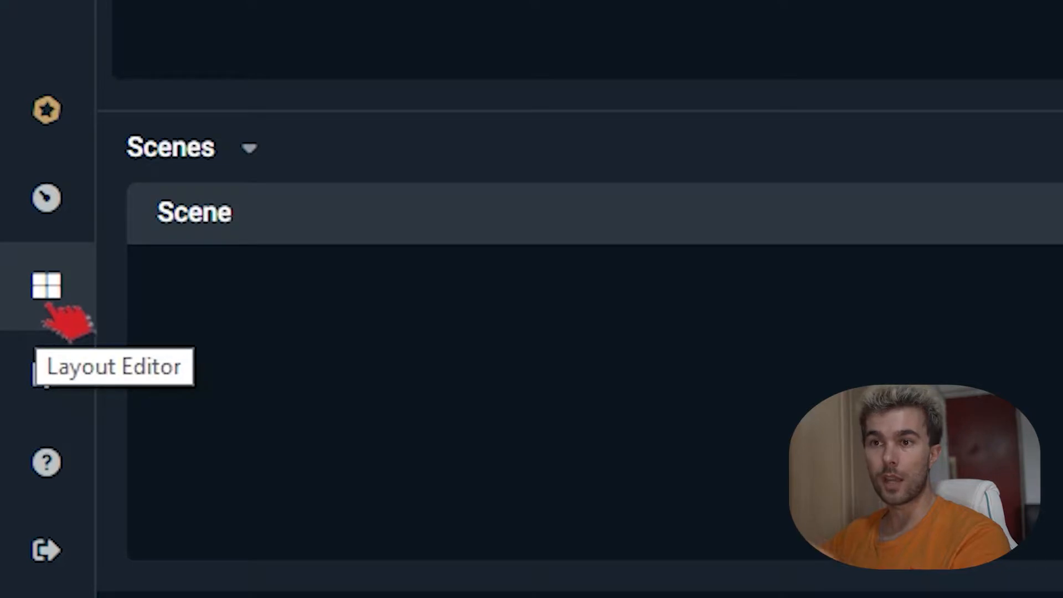
Step: Glance at the layout editor, return to the main editor, and bring up Settings
click(47, 304)
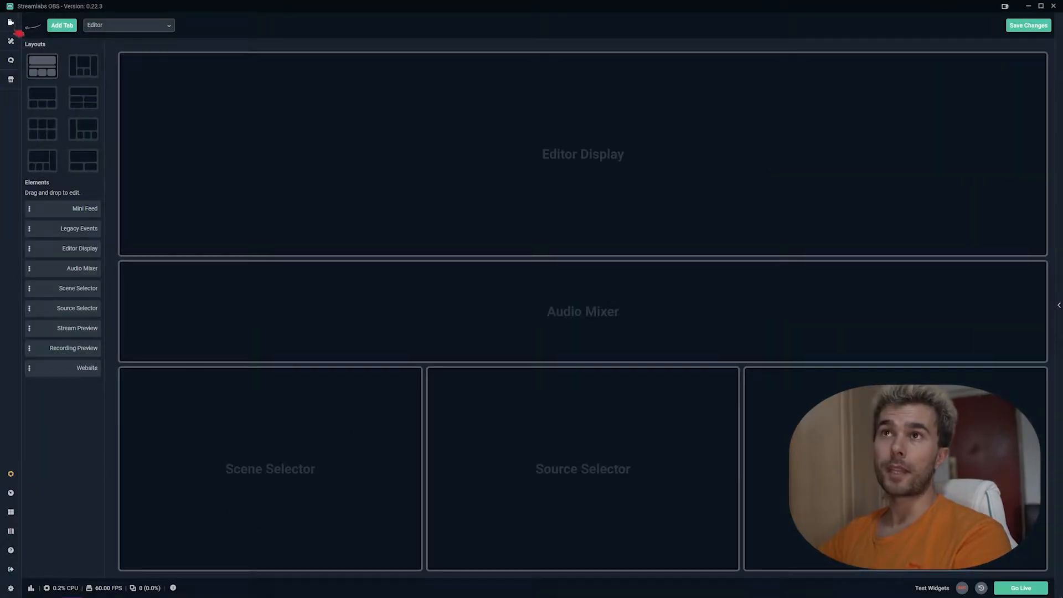
click(11, 24)
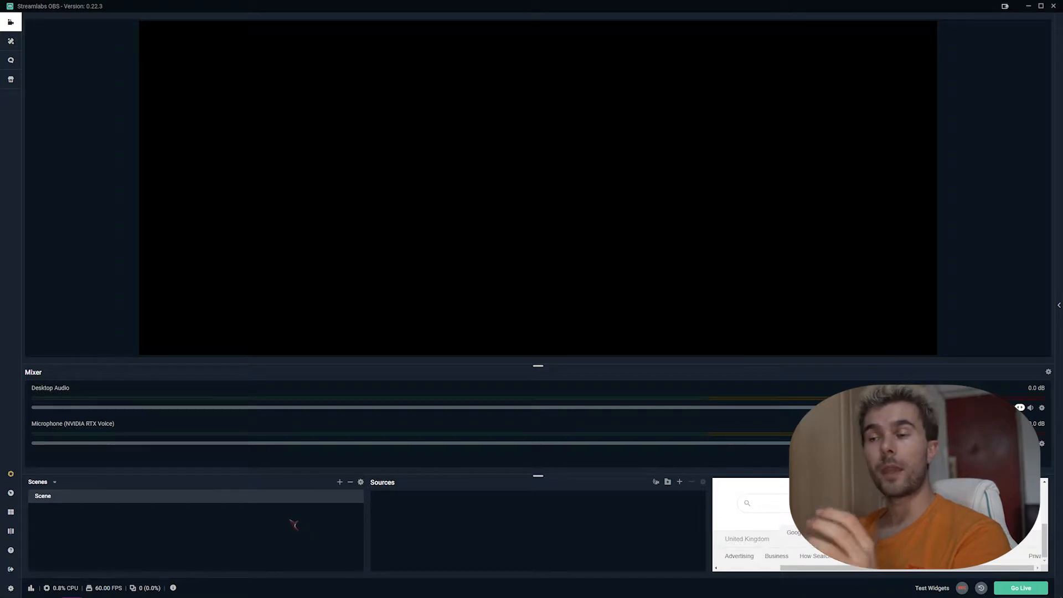
click(12, 589)
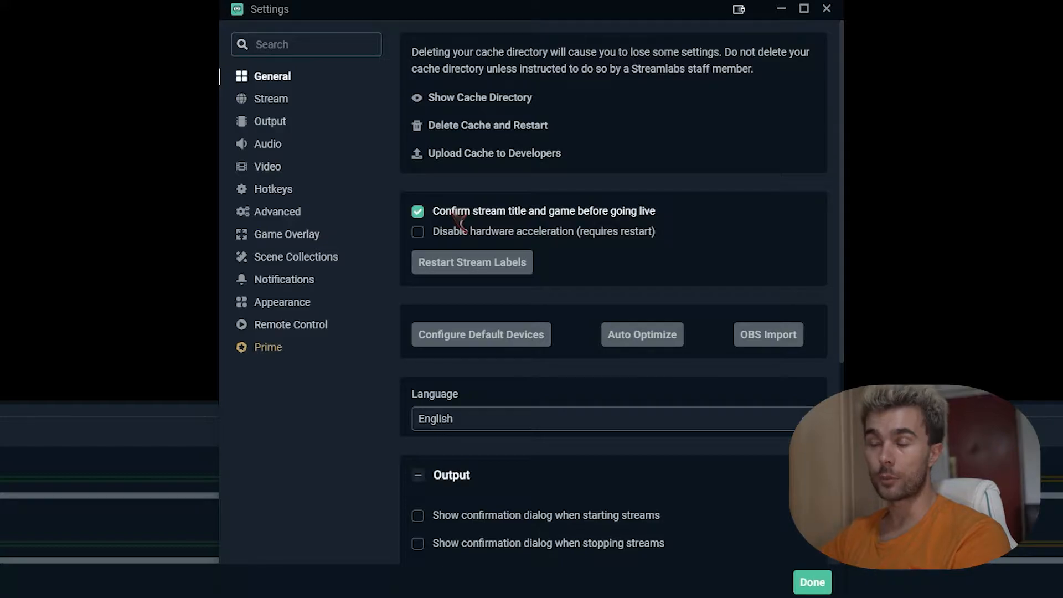
Step: Review the General page's stream confirmation and automatic-recording-when-streaming options
scroll(593, 310, down, 4)
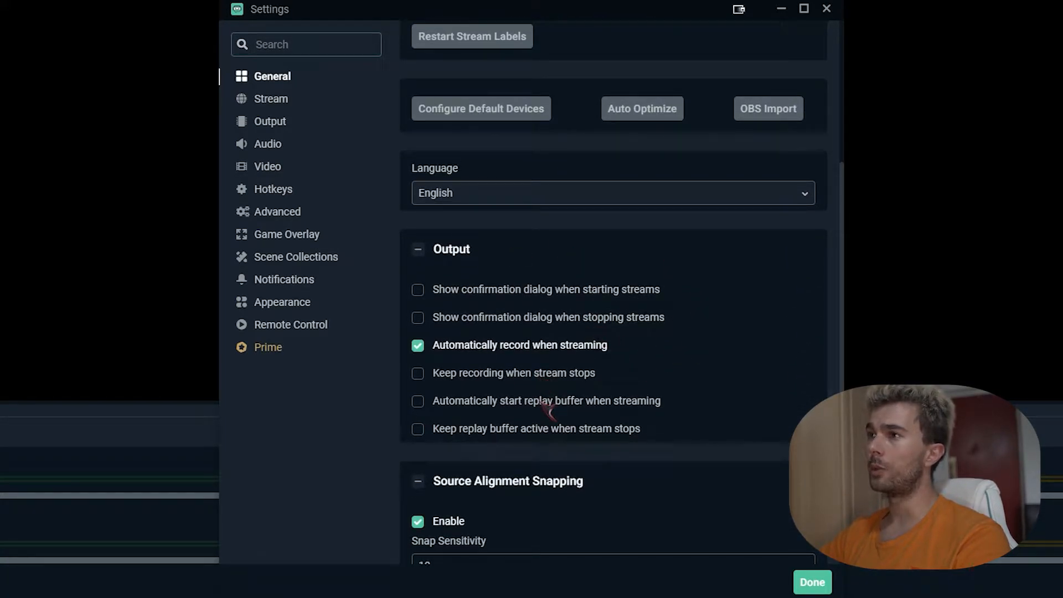
scroll(556, 261, down, 1)
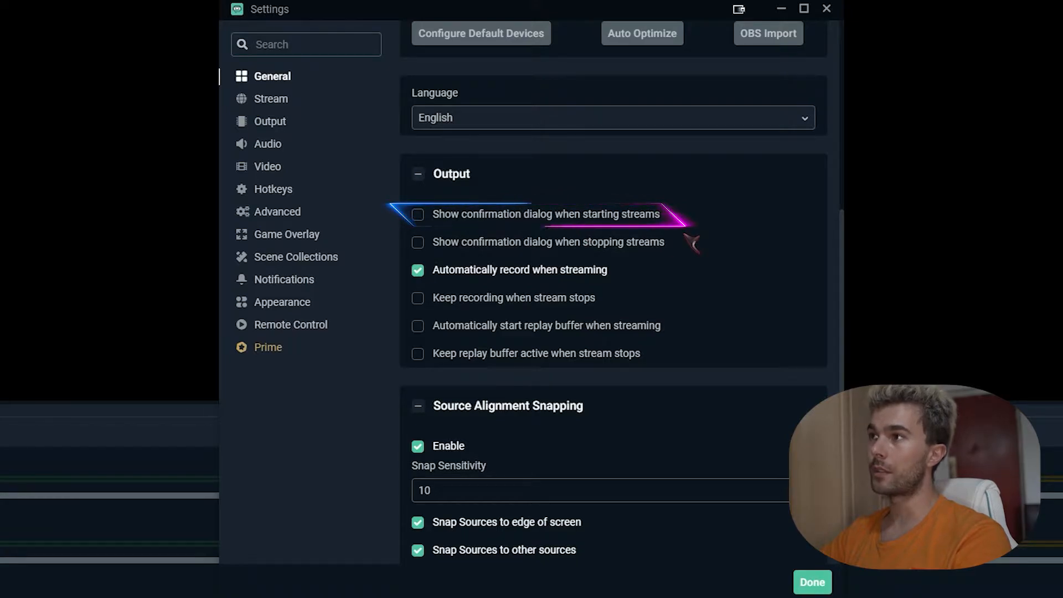
scroll(665, 232, up, 4)
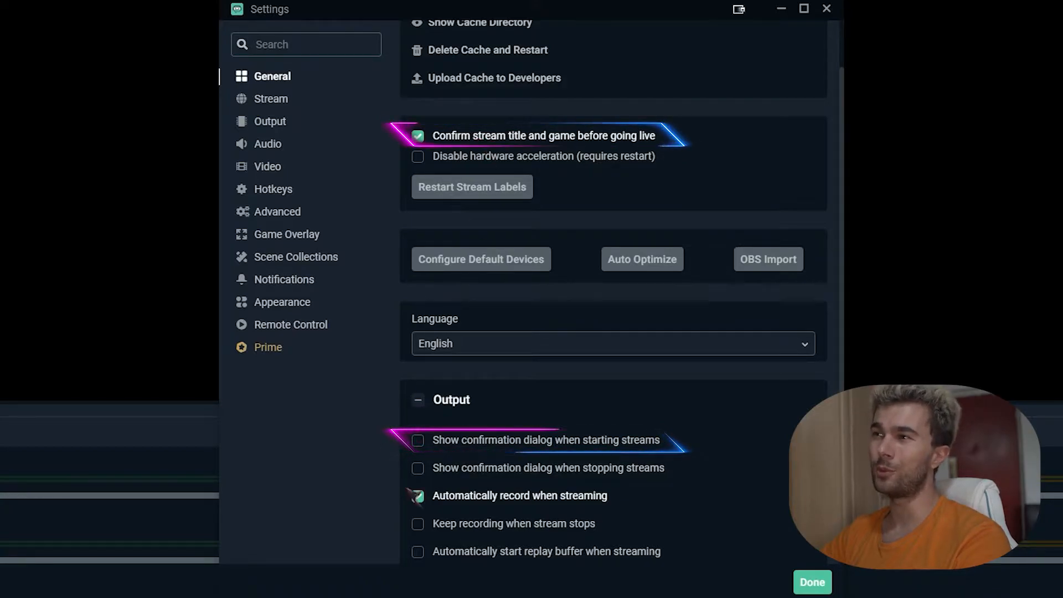
scroll(515, 449, down, 1)
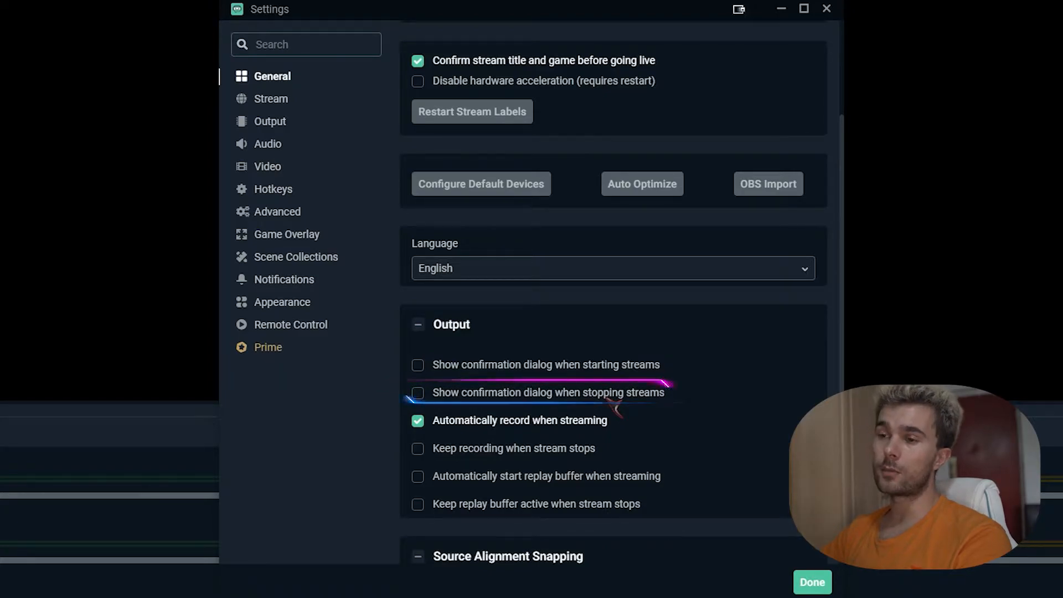
scroll(680, 440, down, 3)
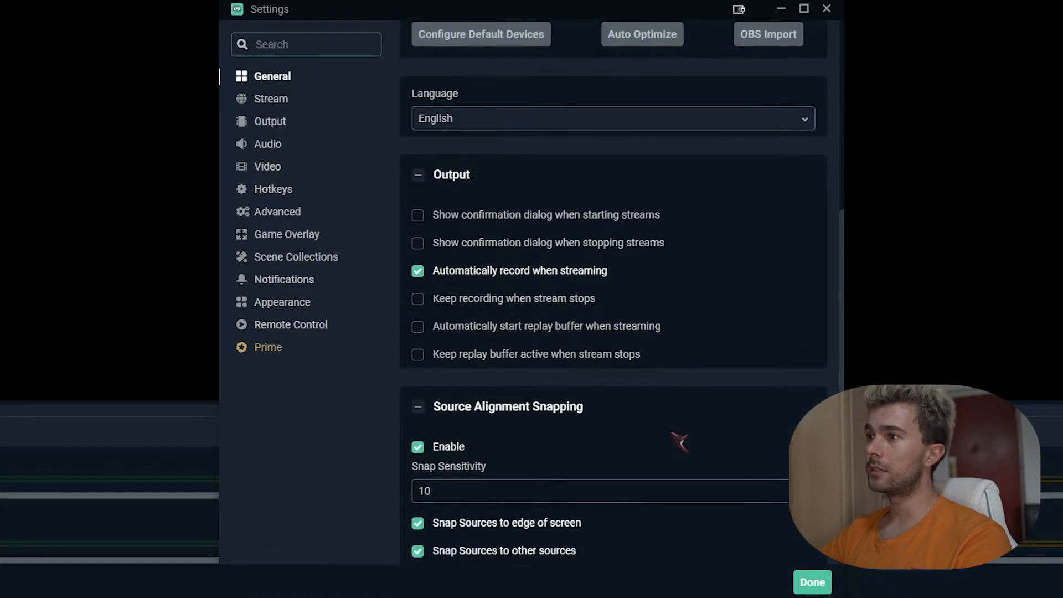
scroll(680, 440, up, 5)
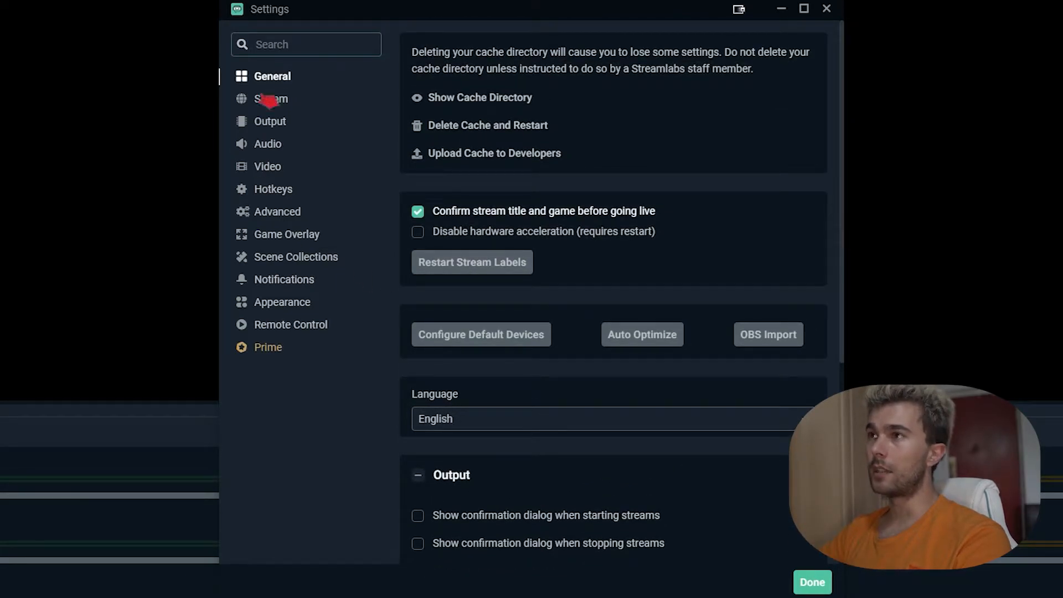
Step: Switch the Stream settings to a custom ingest using Streaming Services, with Twitch as the service
click(284, 105)
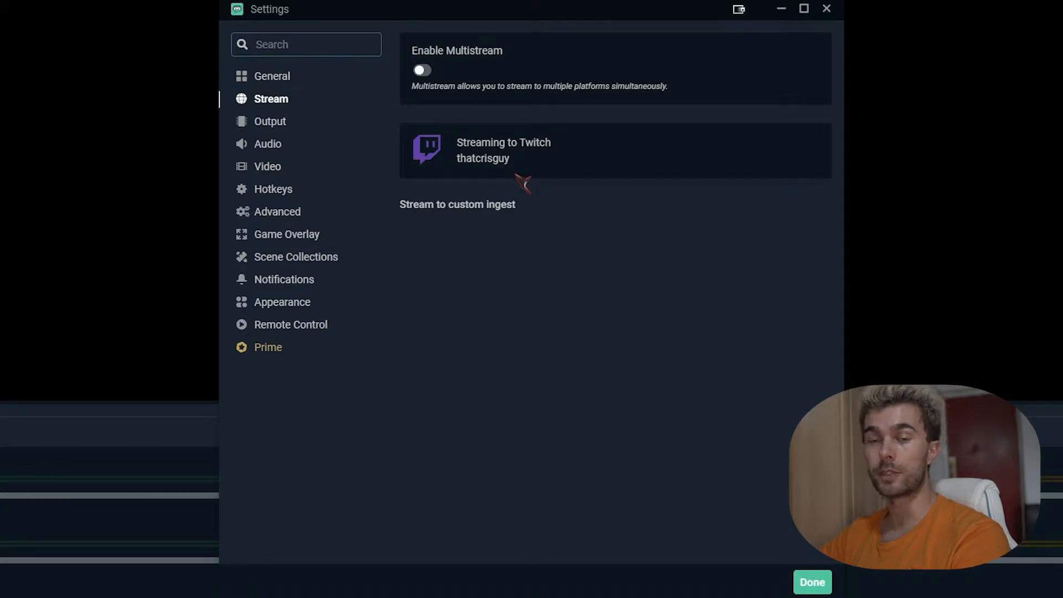
click(446, 206)
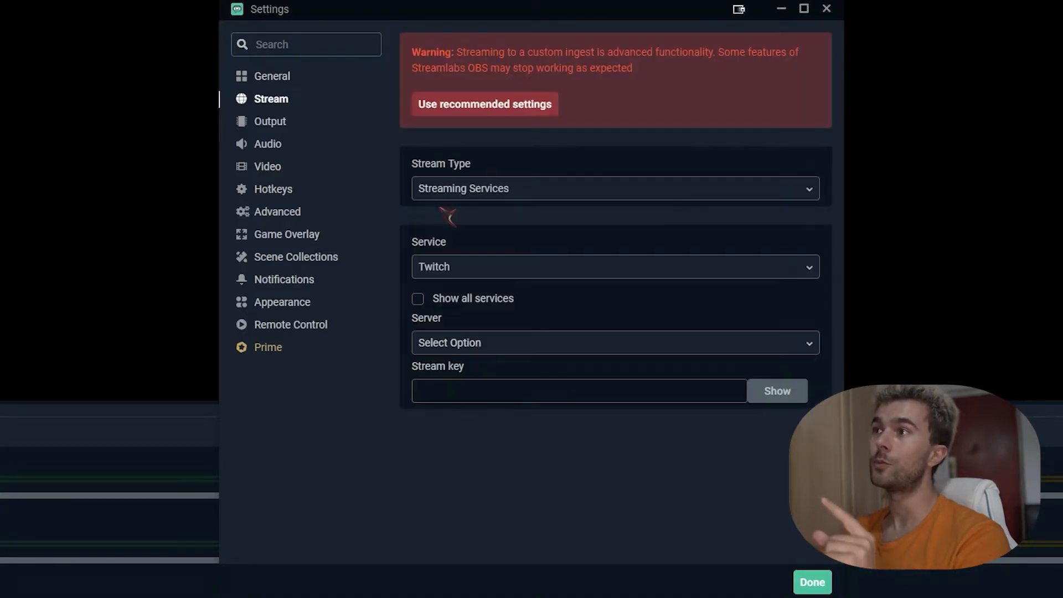
click(485, 273)
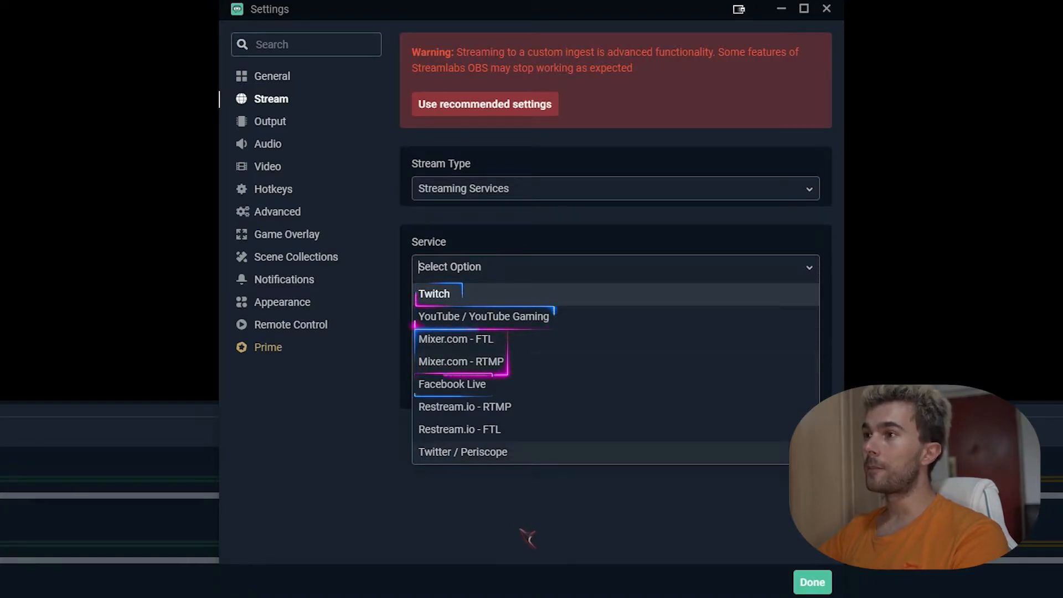
click(438, 294)
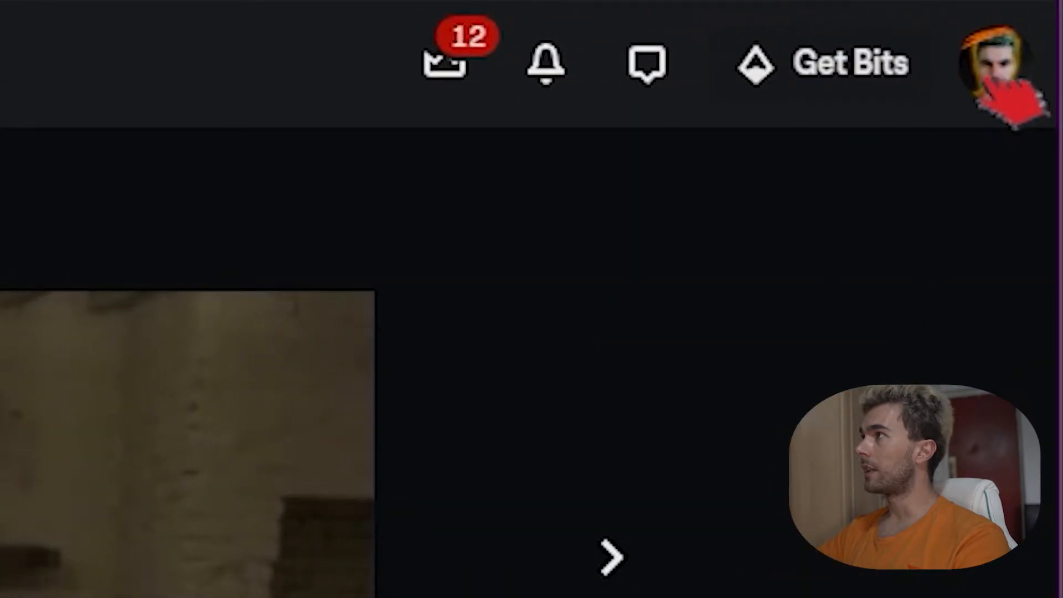
Step: Copy the primary stream key from the Twitch channel dashboard into Streamlabs' Stream key field
click(992, 83)
click(755, 444)
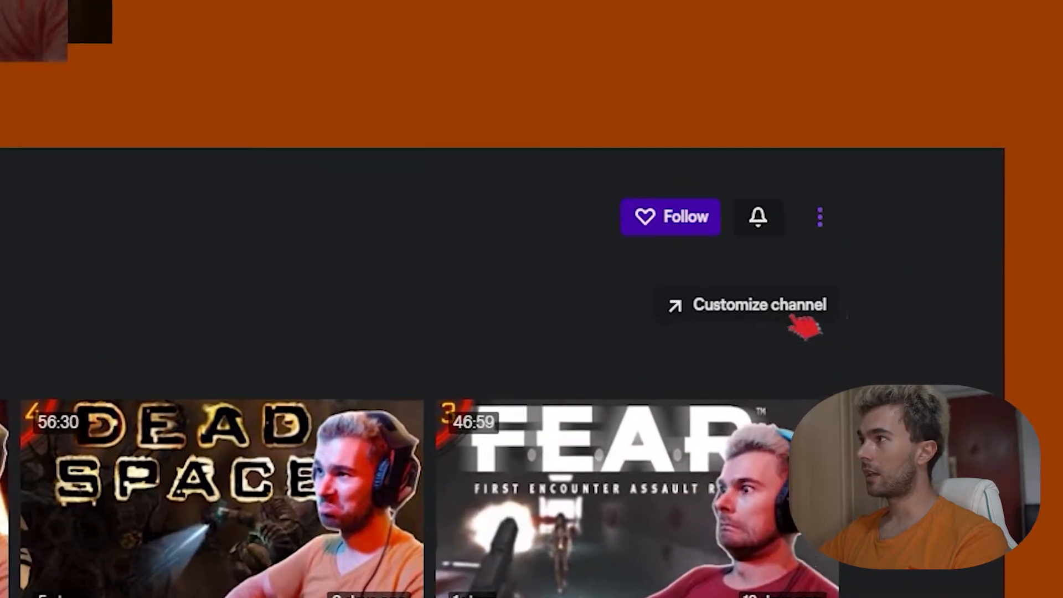
click(798, 317)
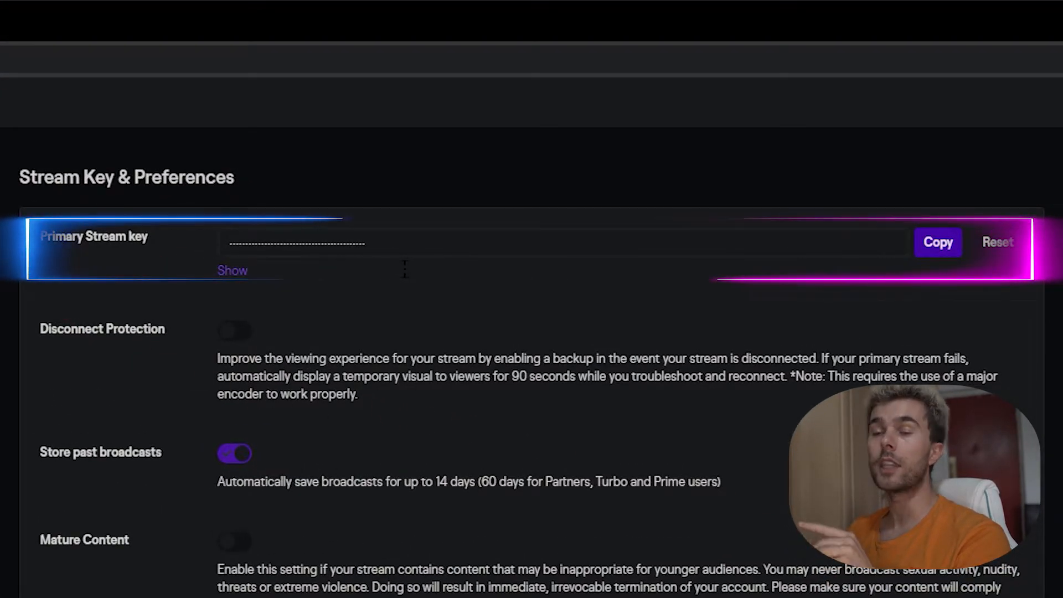
click(948, 249)
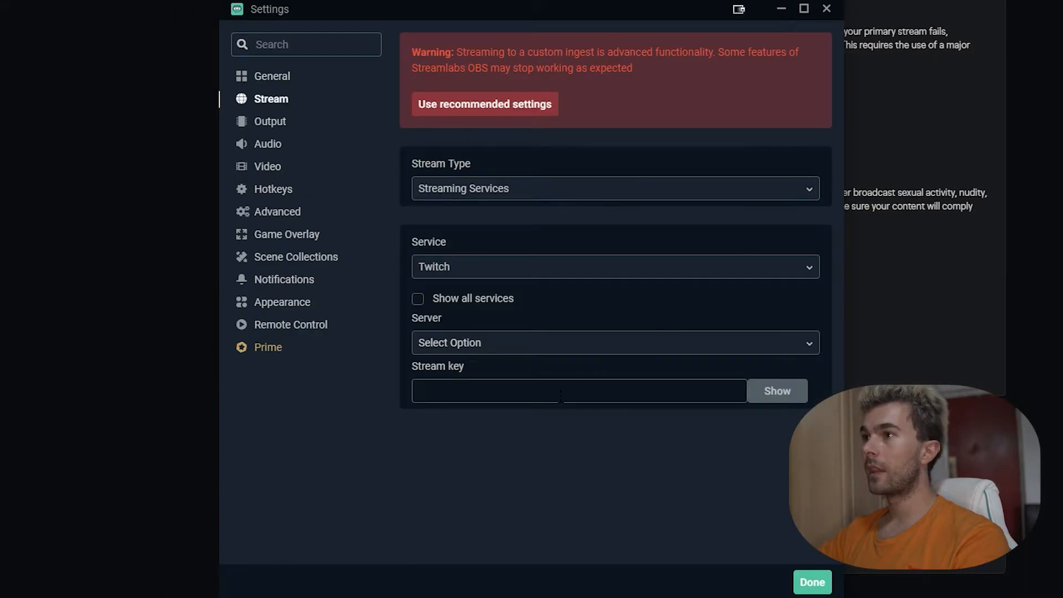
key(ctrl+v)
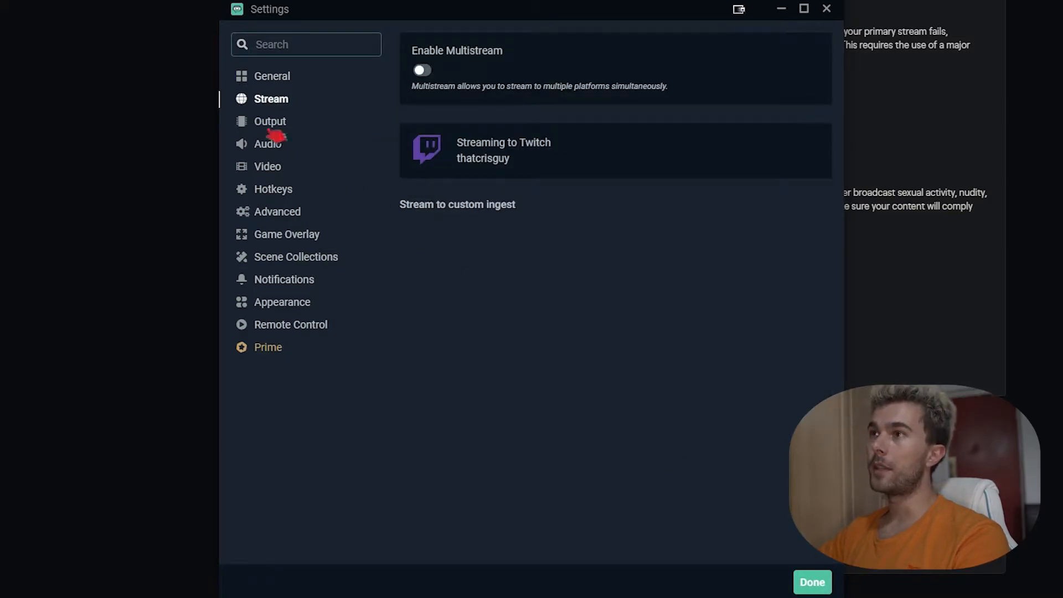
Step: Show the Output settings page with Advanced mode, NVENC encoder, CBR and 4500 bitrate
click(269, 127)
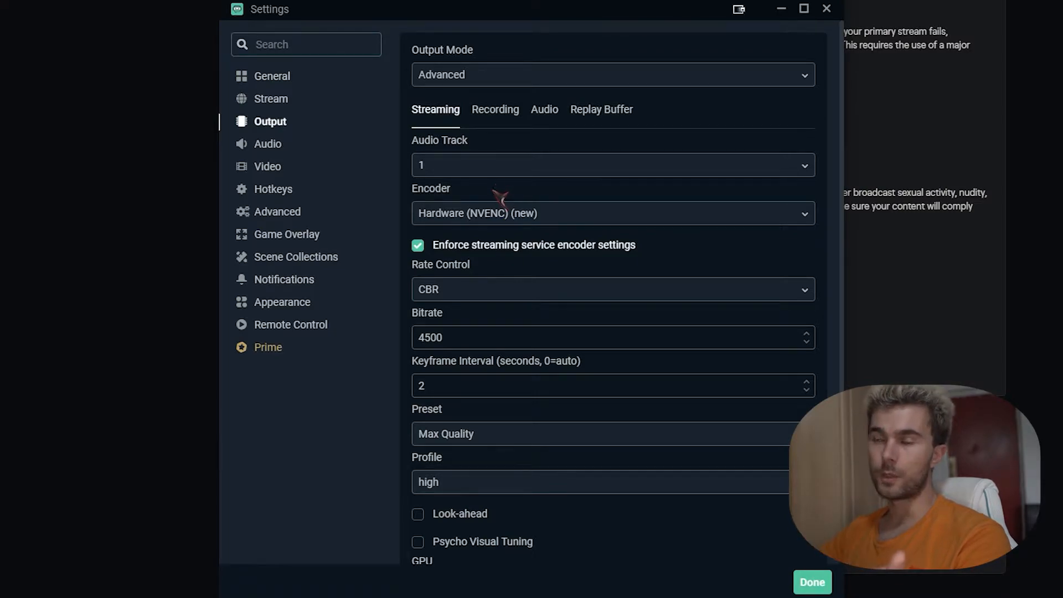
Step: Display the encoder choices on the Output Streaming tab
click(513, 213)
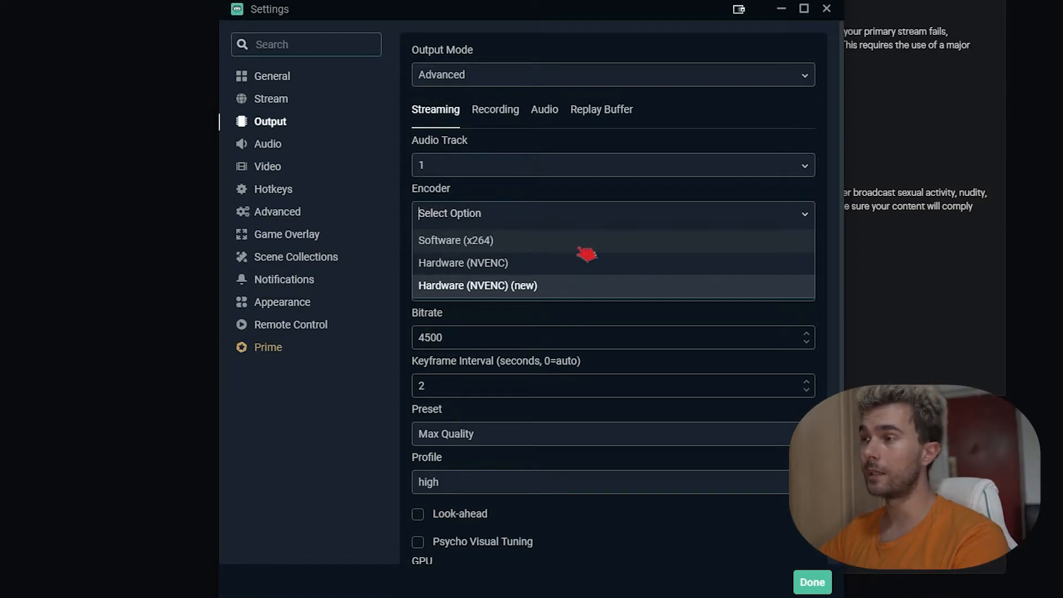
Step: Keep Hardware (NVENC) (new) as the streaming encoder with CBR rate control at 4500 bitrate
key(Return)
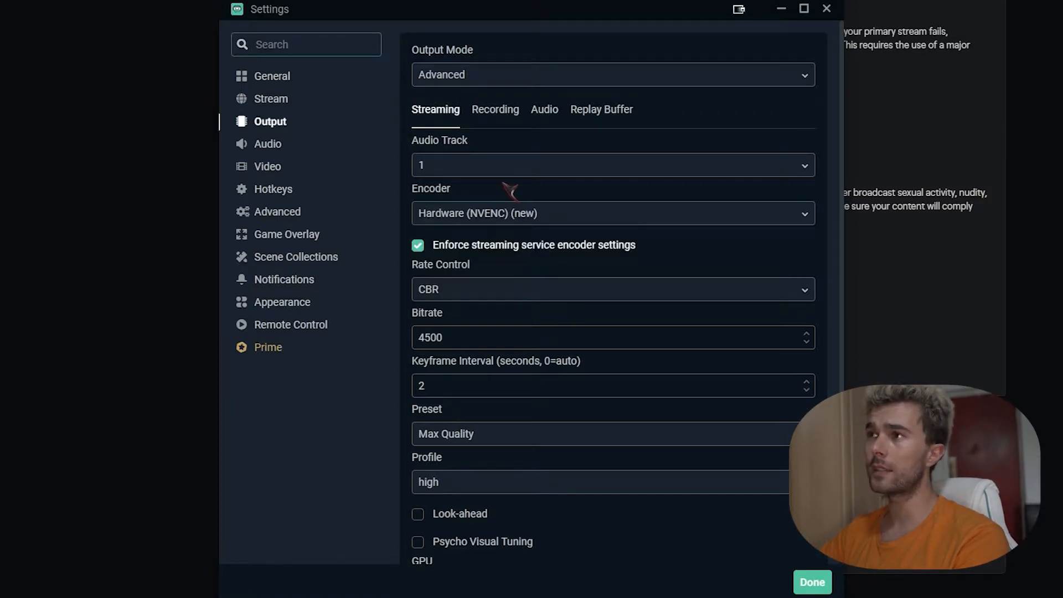
click(524, 204)
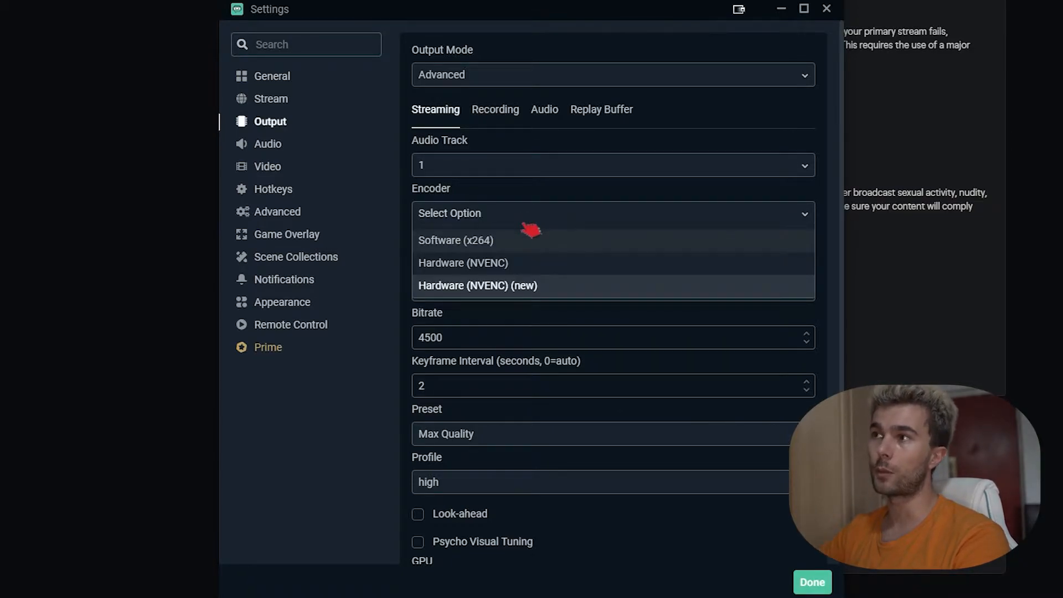
click(510, 195)
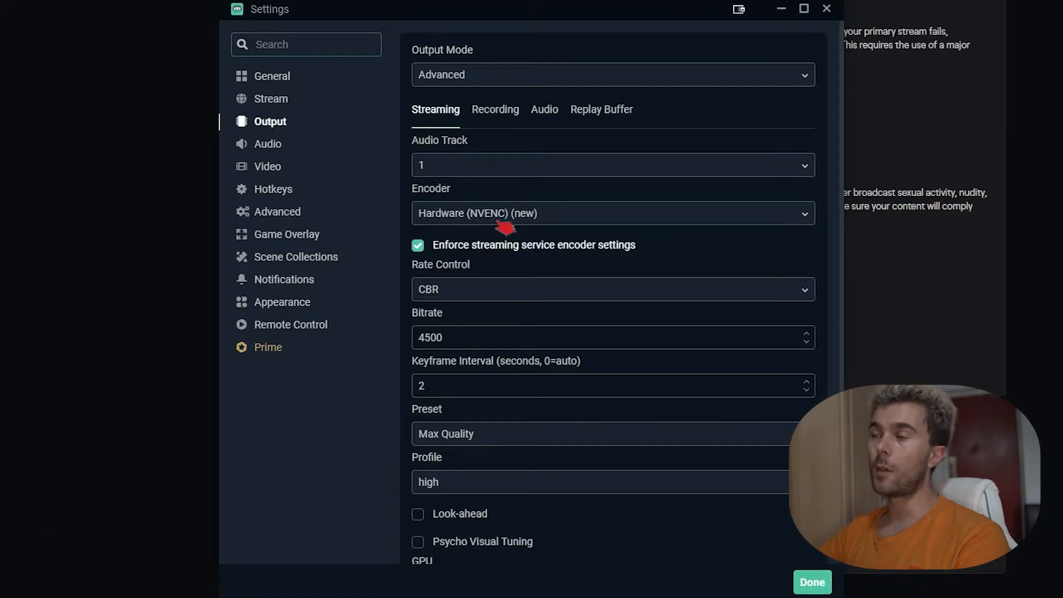
scroll(520, 266, down, 2)
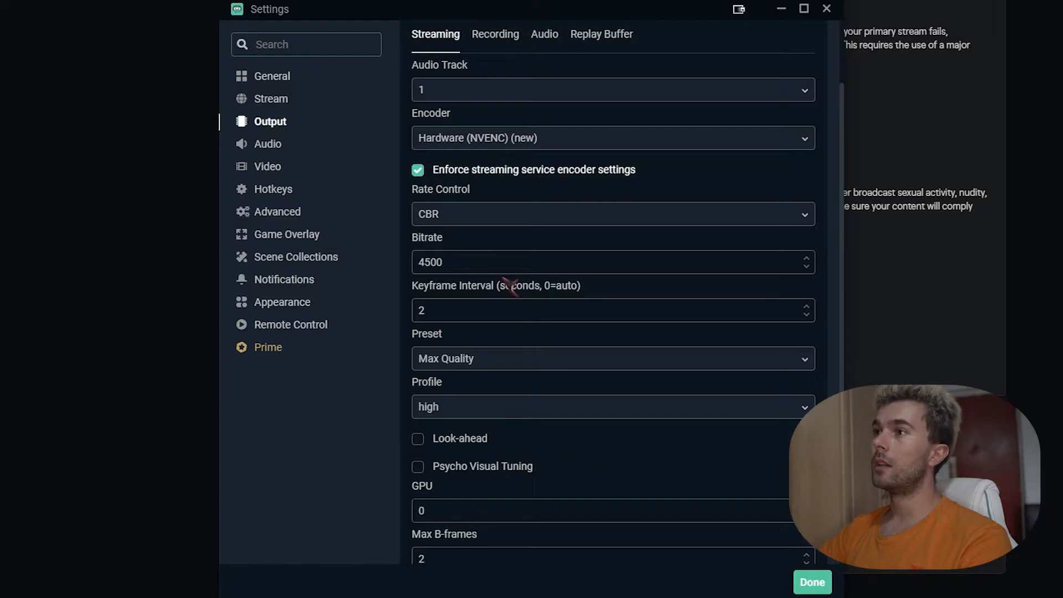
click(458, 216)
click(590, 203)
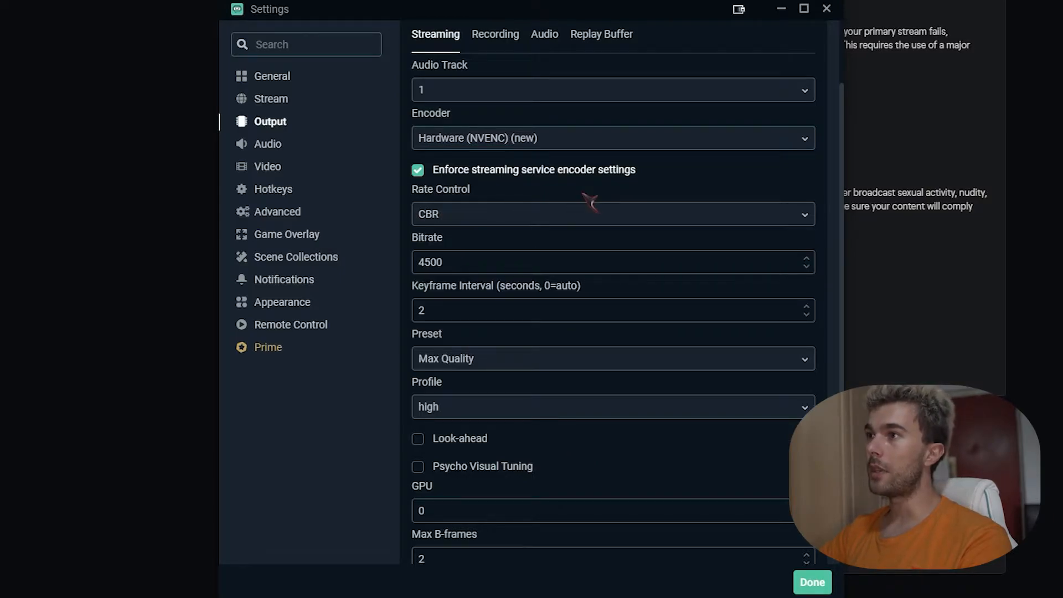
drag(483, 270, 455, 281)
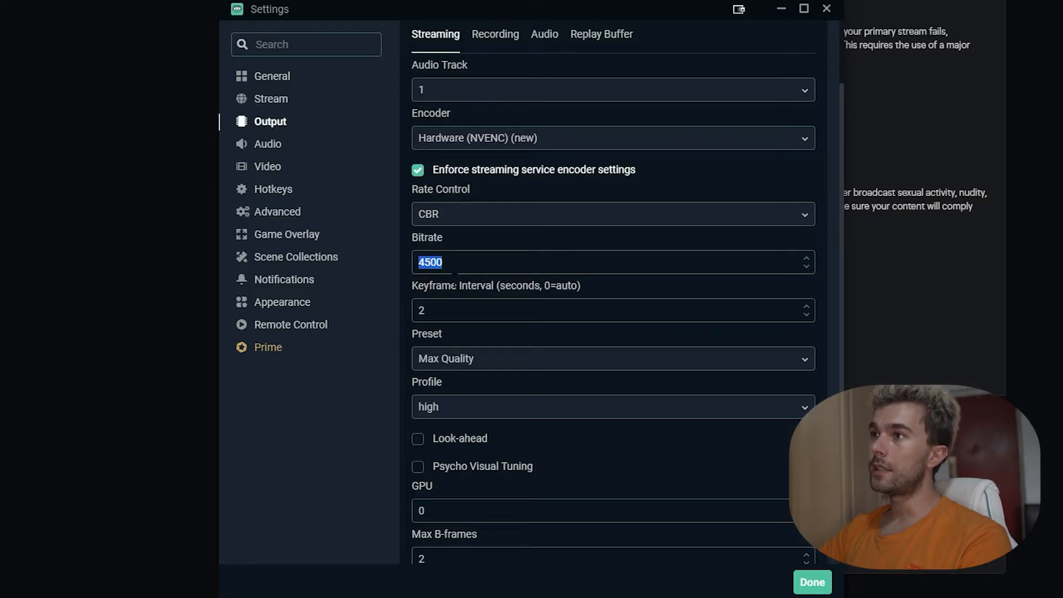
click(502, 271)
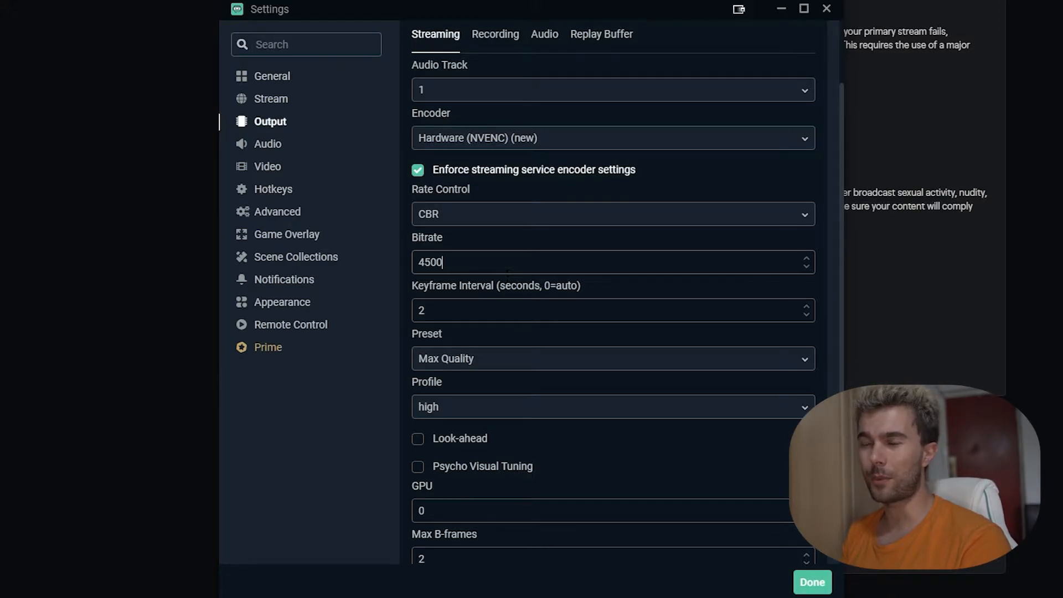
scroll(508, 273, down, 1)
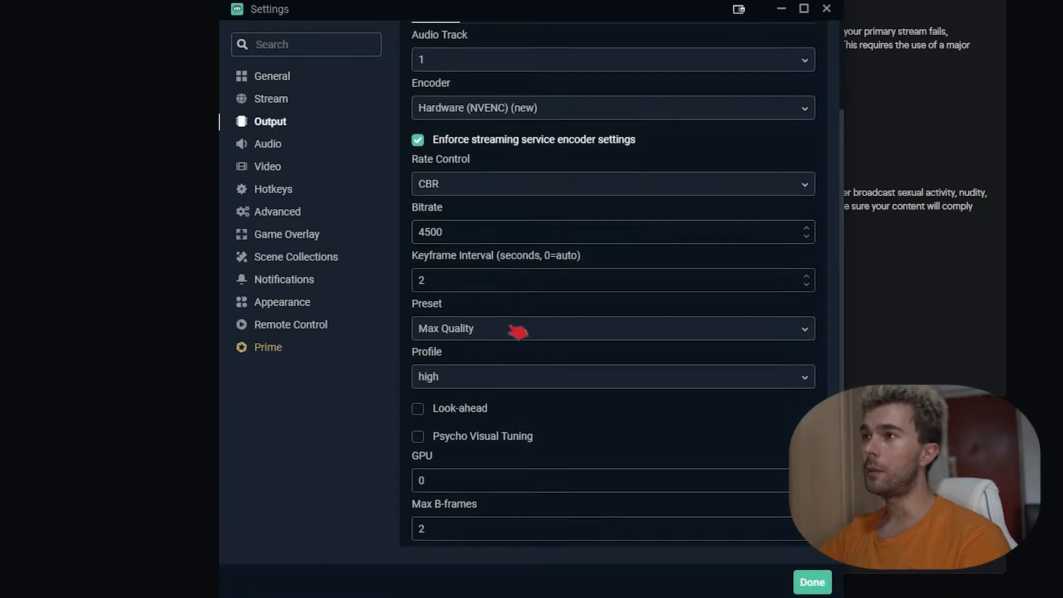
Step: Set keyframe interval 2 and the Max Quality preset, then show the Recording output tab
double_click(421, 279)
text(2)
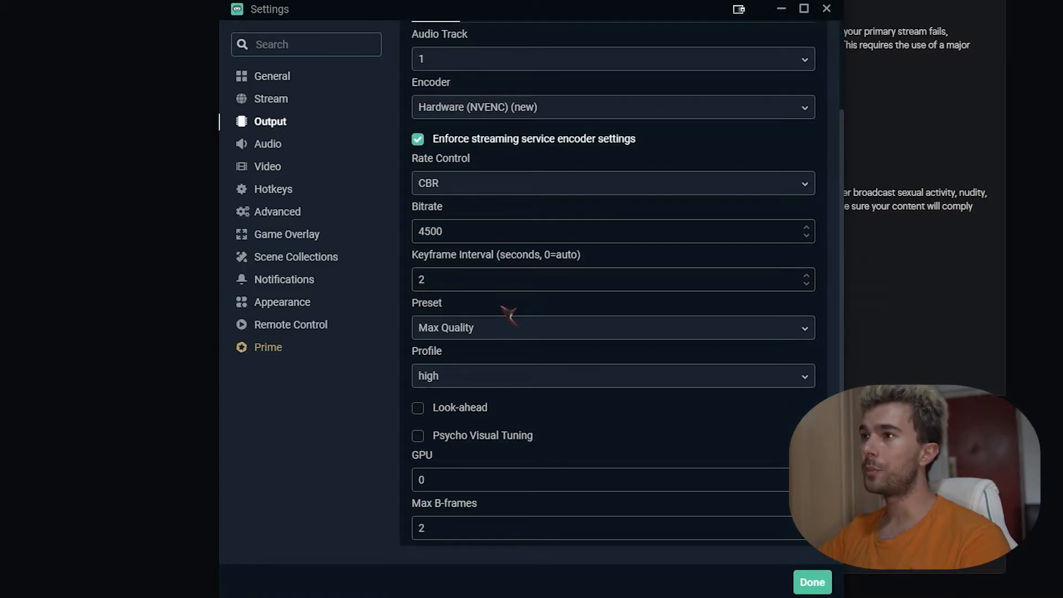
click(498, 339)
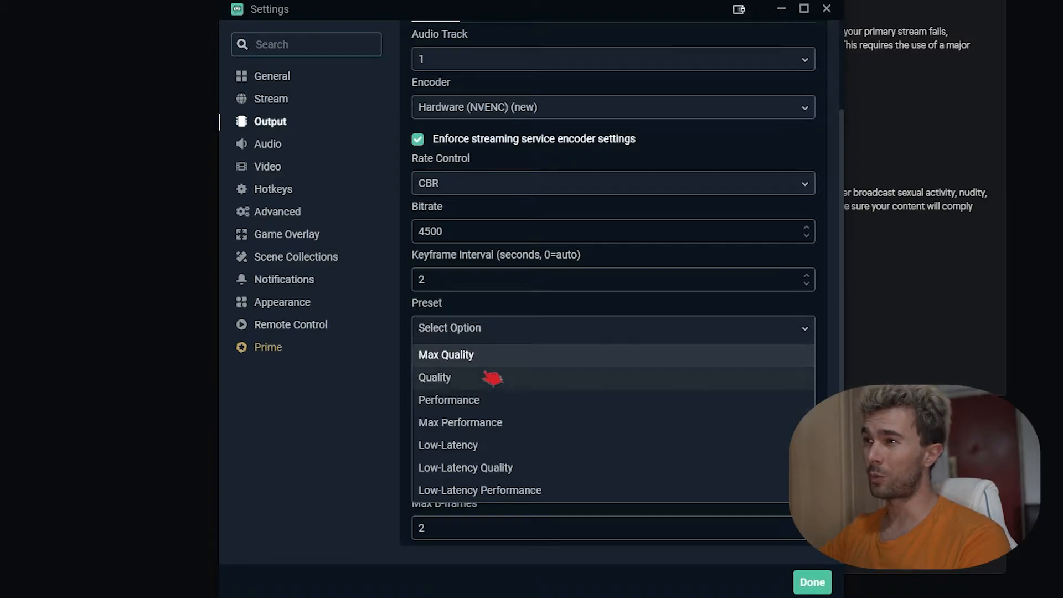
click(350, 422)
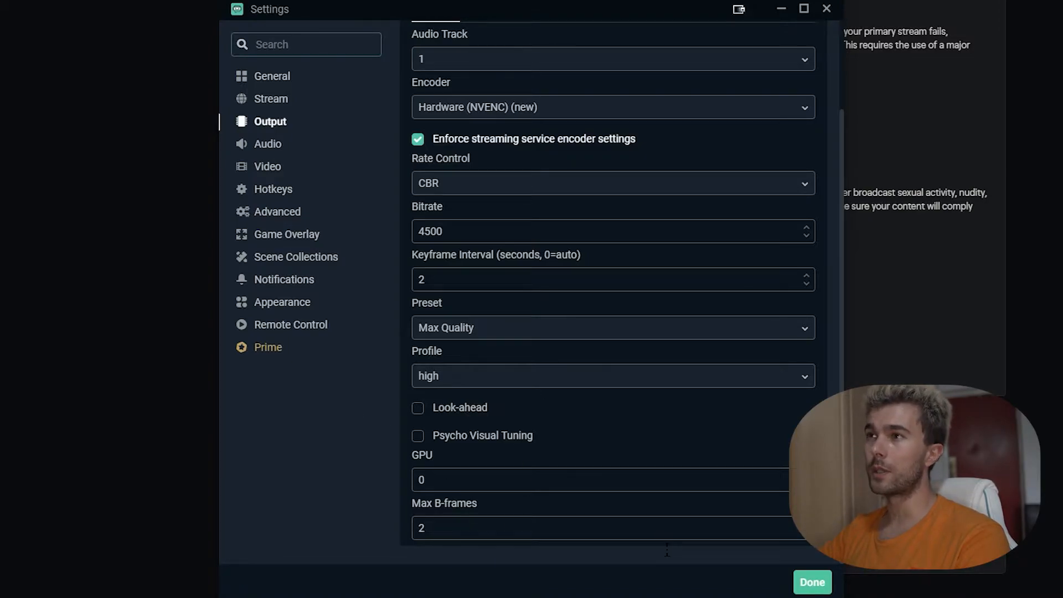
scroll(641, 430, up, 3)
click(496, 110)
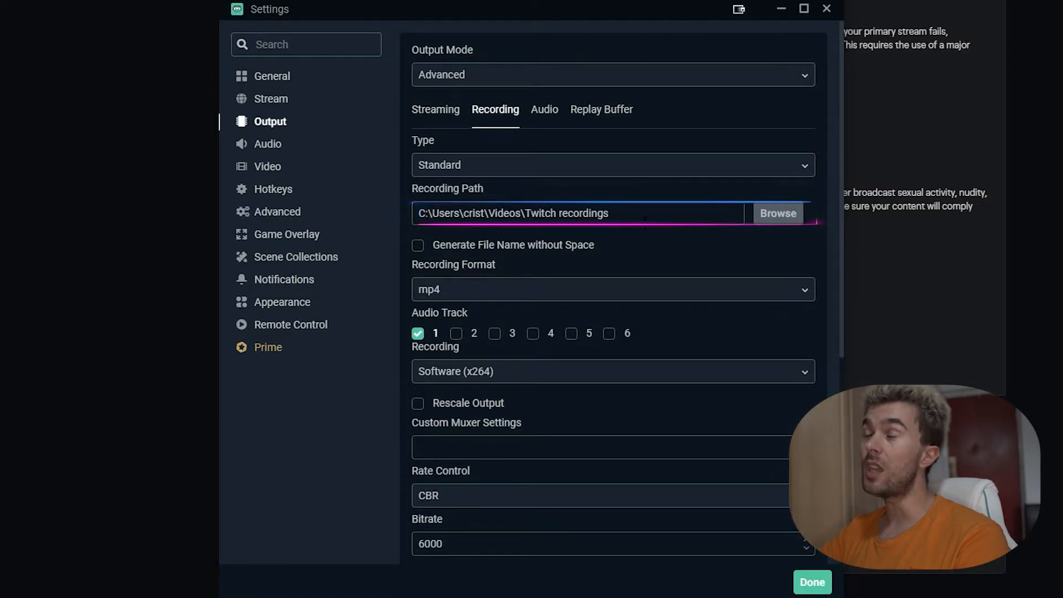
Step: Keep mp4 as the recording format
click(524, 291)
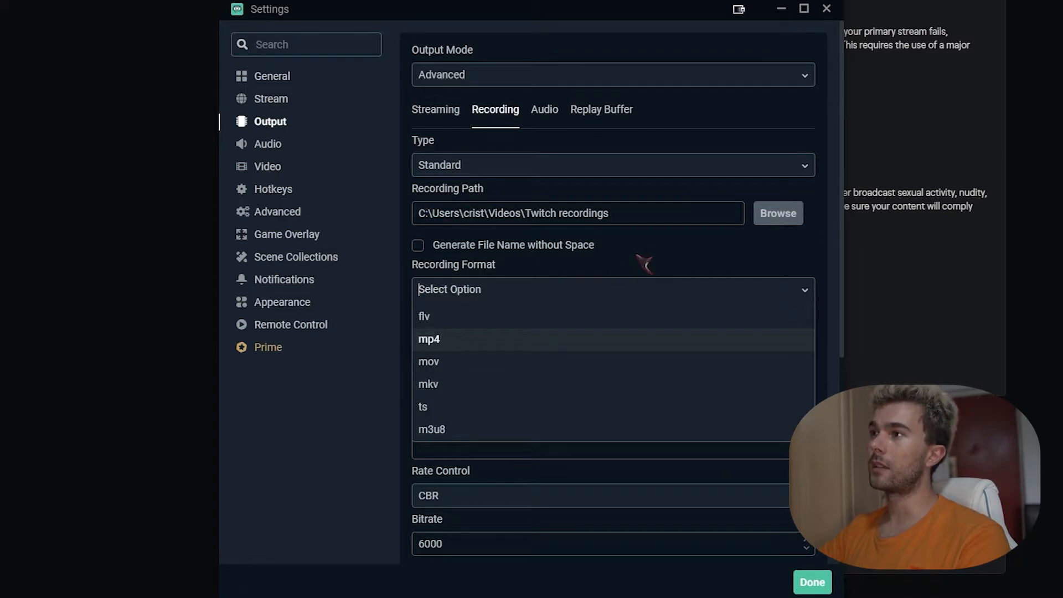
key(Return)
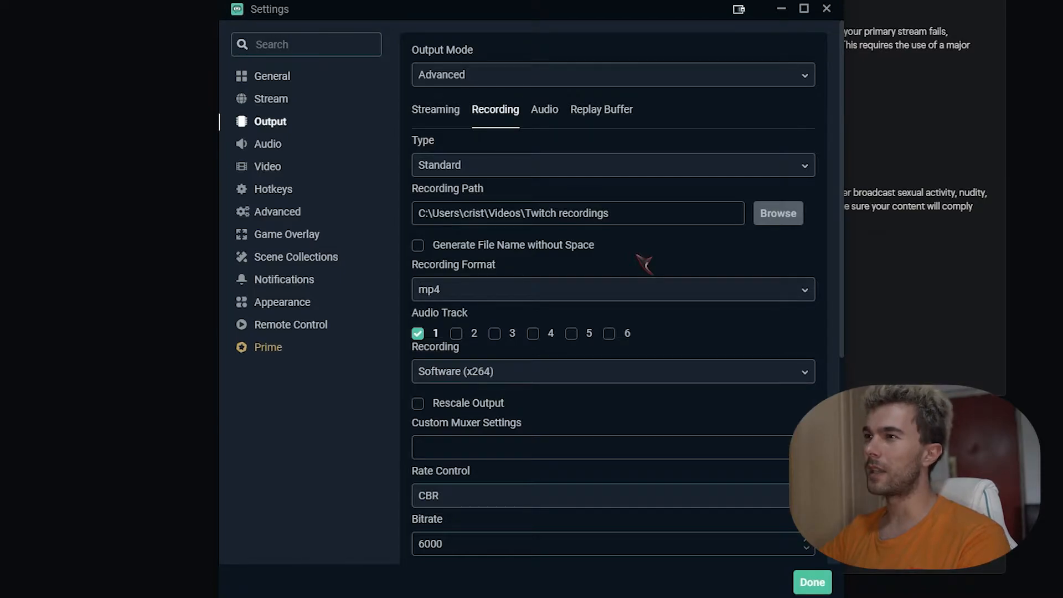
scroll(645, 263, down, 5)
scroll(536, 257, down, 2)
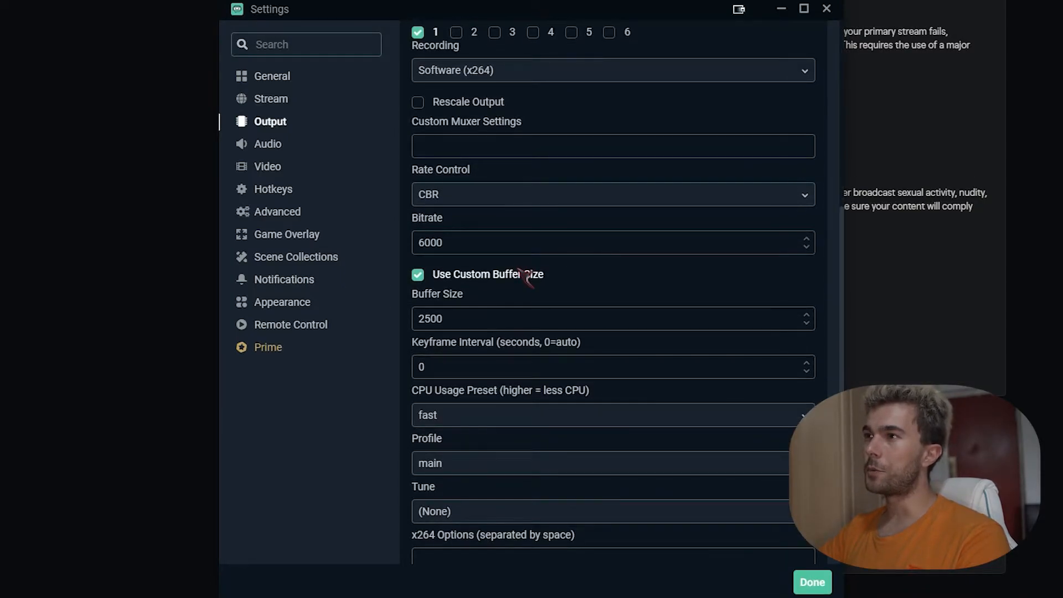
scroll(593, 328, down, 1)
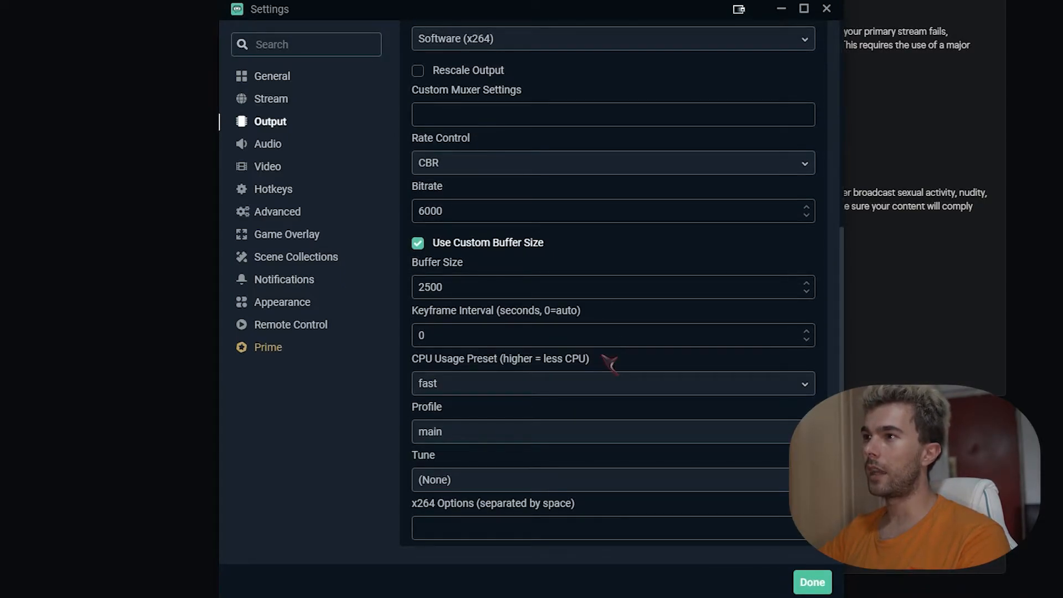
Step: Confirm the CPU Usage Preset stays 'fast', then view the Replay Buffer tab at 20 seconds
click(504, 390)
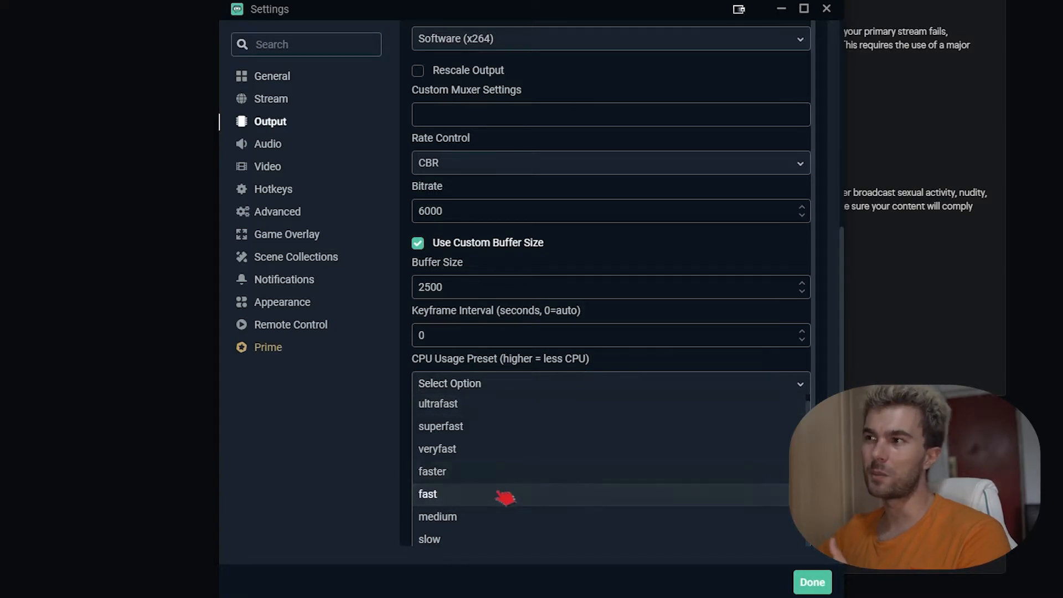
scroll(507, 492, down, 2)
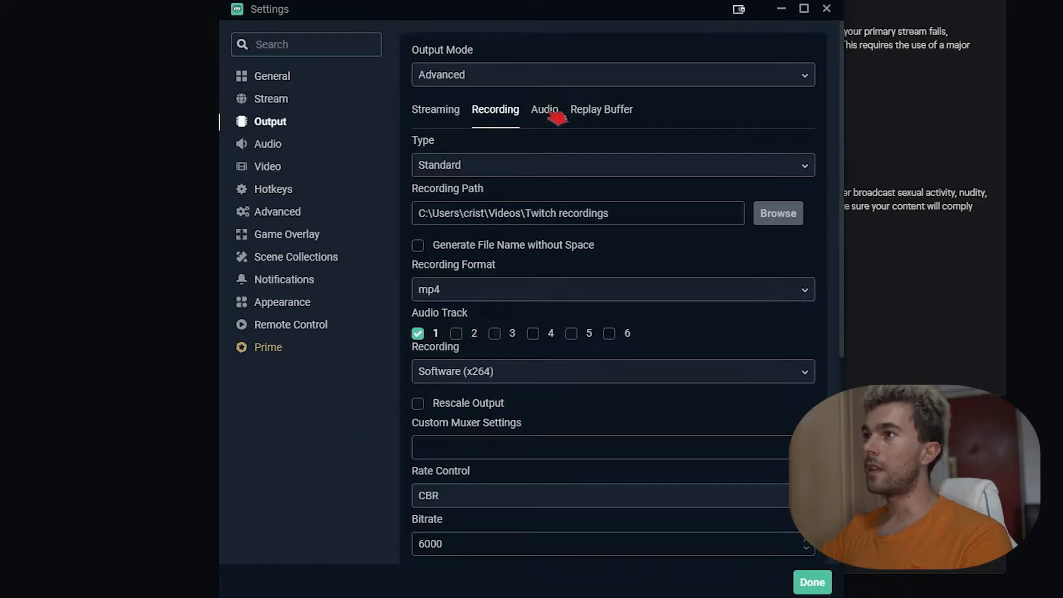
click(549, 111)
click(604, 112)
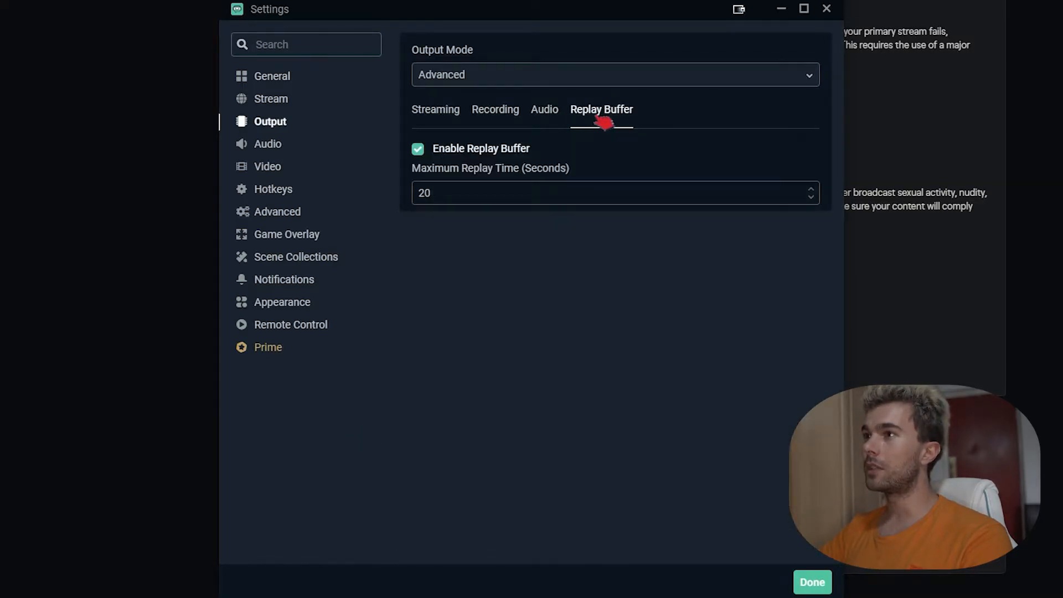
Step: Return to the Streaming output tab, then move to the Audio settings page
click(440, 123)
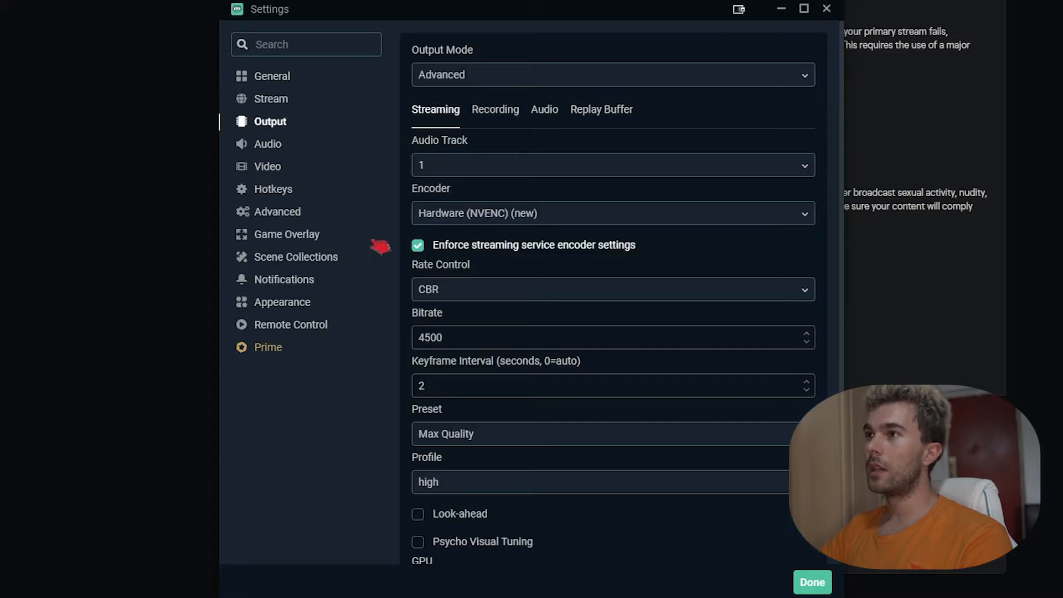
click(278, 147)
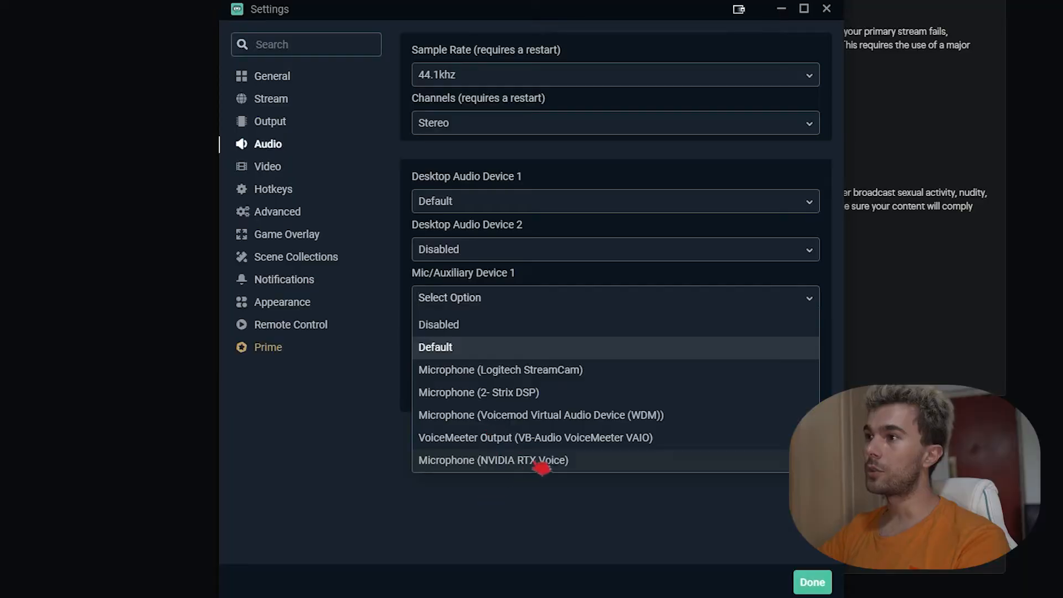
Step: Set Mic/Auxiliary Device 1 to Microphone (NVIDIA RTX Voice)
click(538, 464)
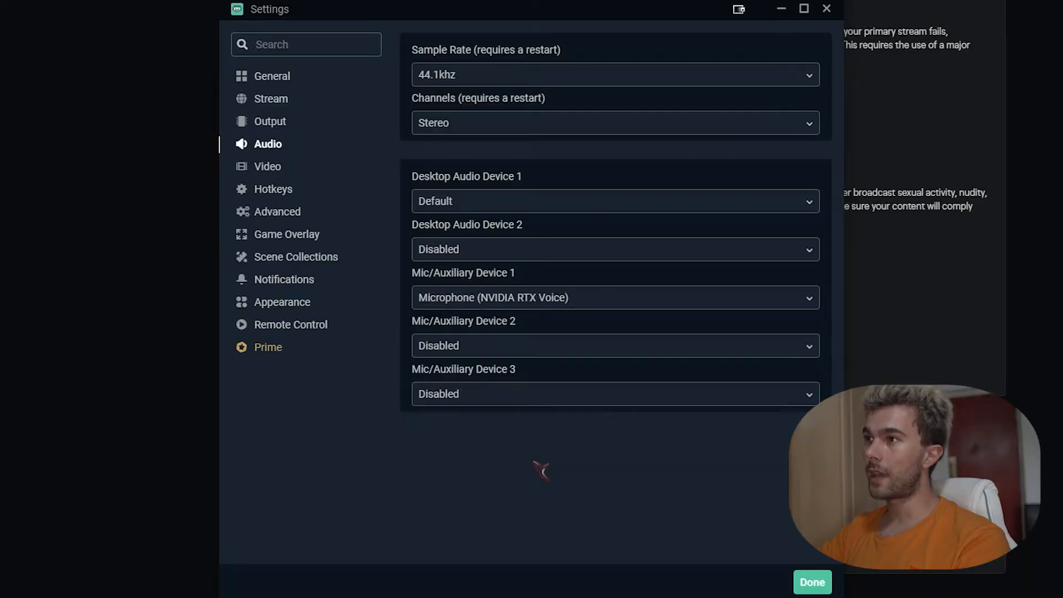
click(562, 303)
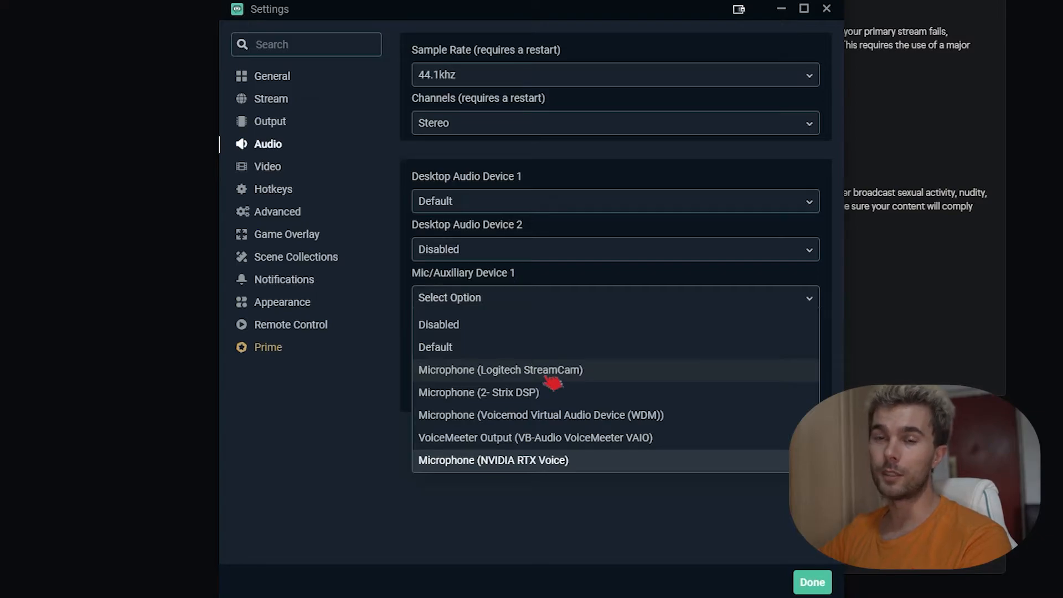
click(267, 166)
Step: Browse the Advanced, Game Overlay, Notifications and Appearance pages, then close Settings with Done
click(297, 212)
click(287, 234)
click(289, 279)
click(283, 303)
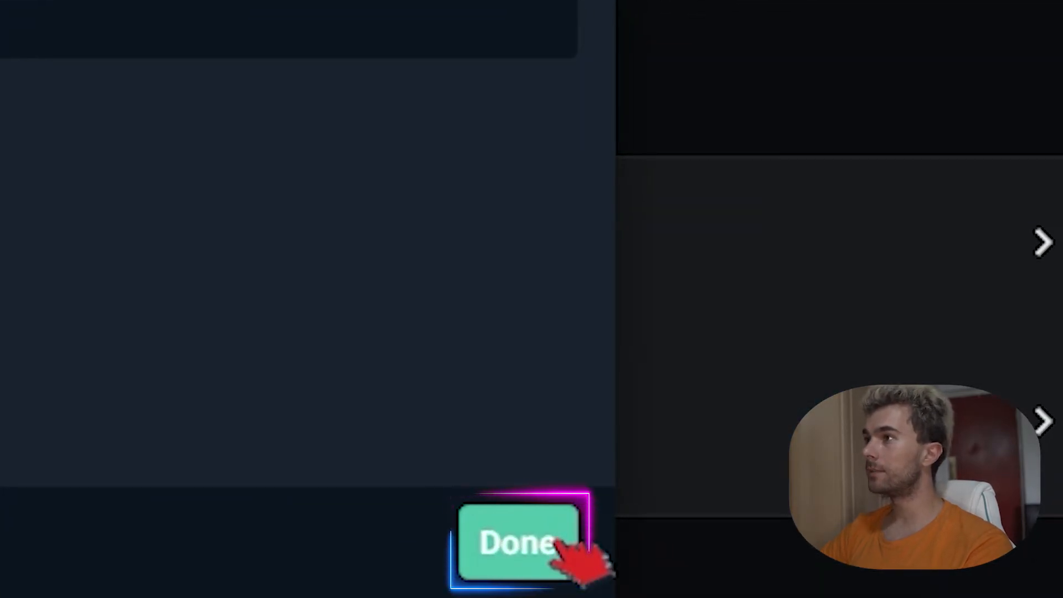
click(556, 543)
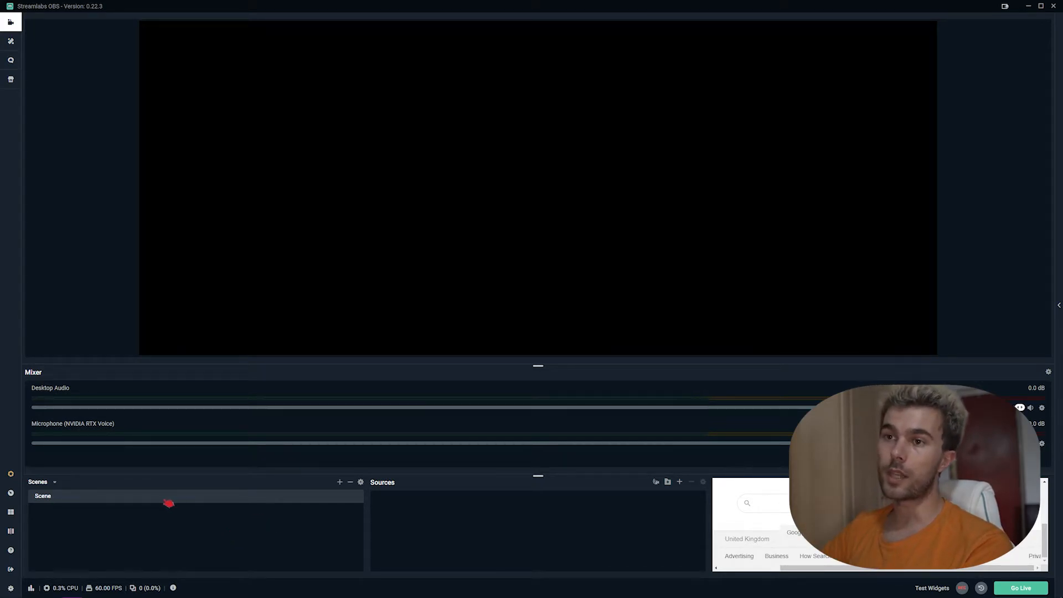
Step: Change the default scene's name to 'Gameplay'
right_click(256, 498)
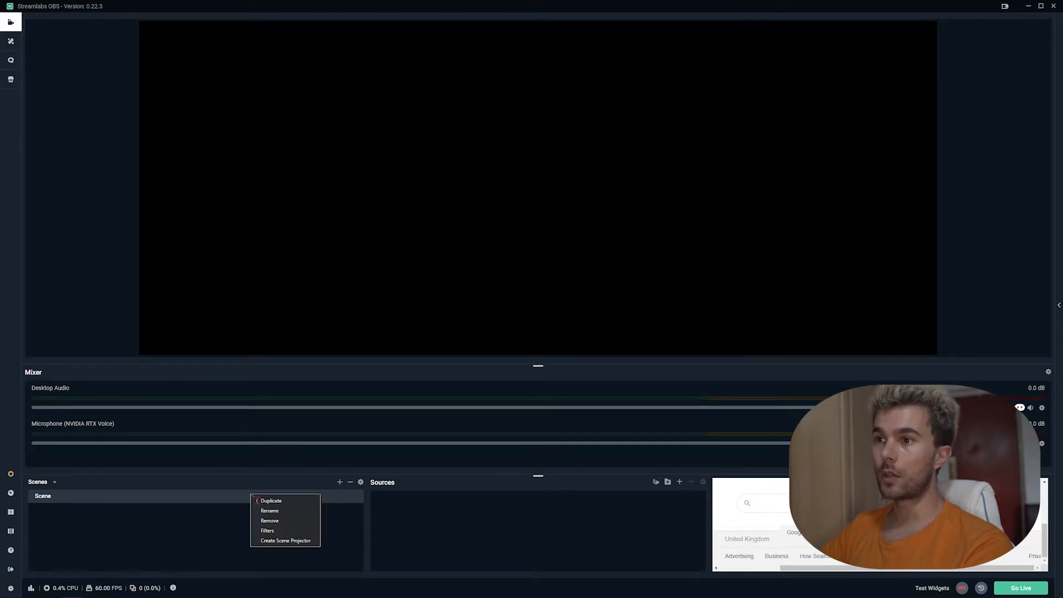
click(271, 510)
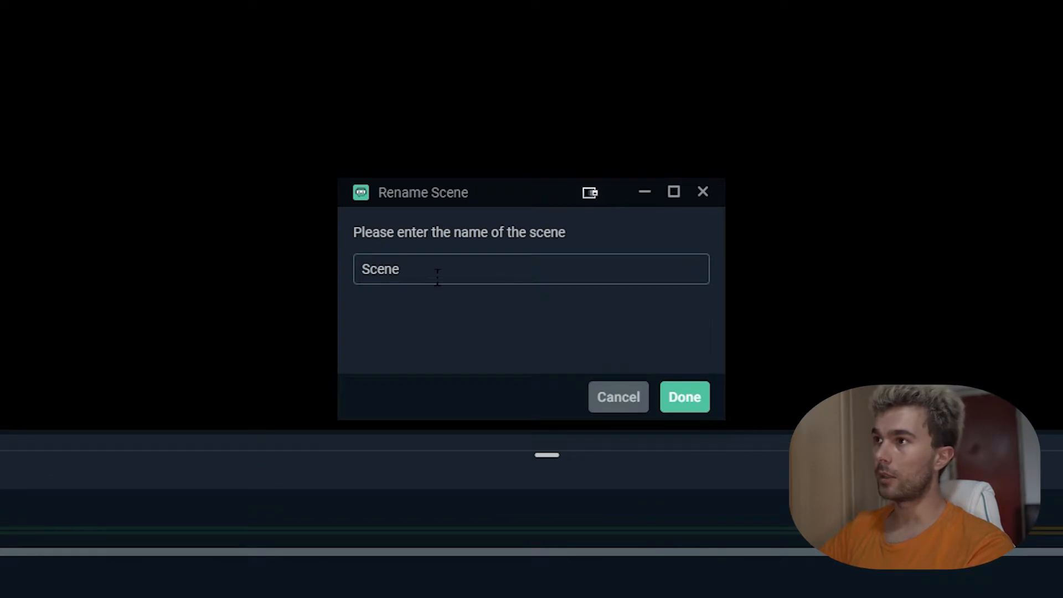
drag(437, 276, 355, 279)
text(Gameplay)
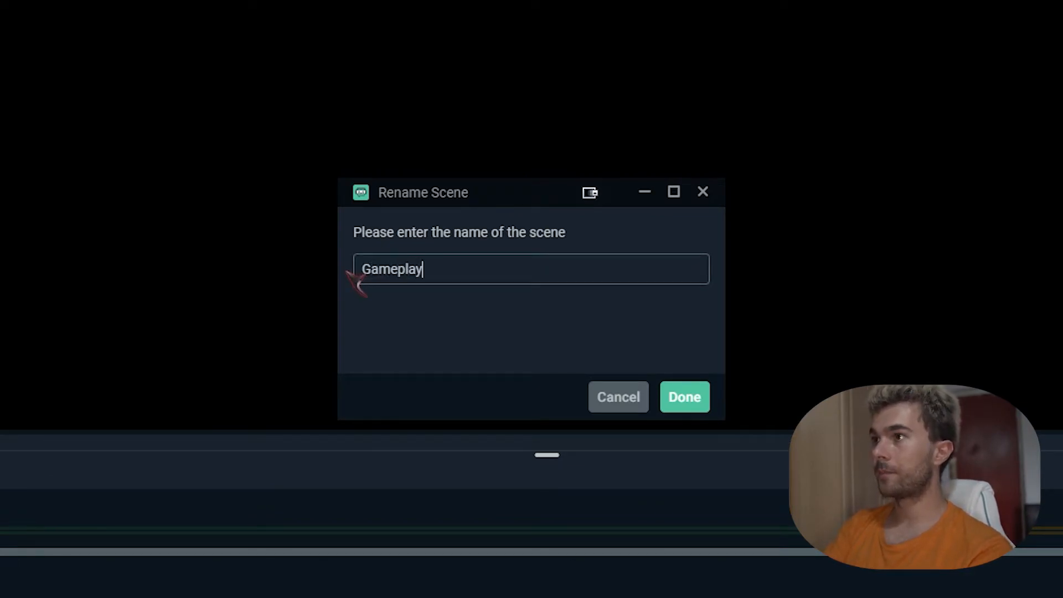
key(Return)
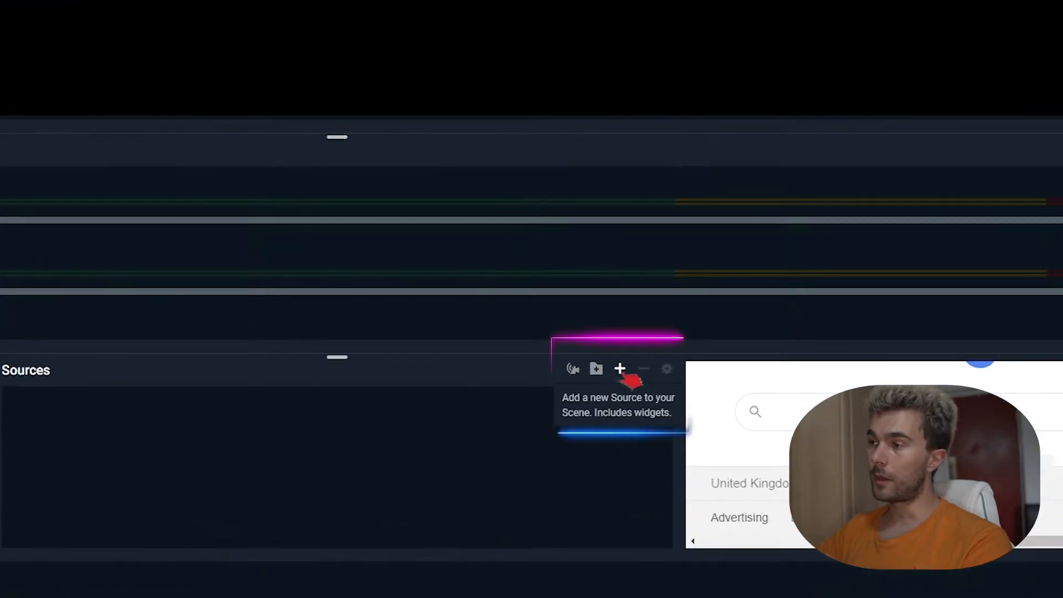
click(621, 371)
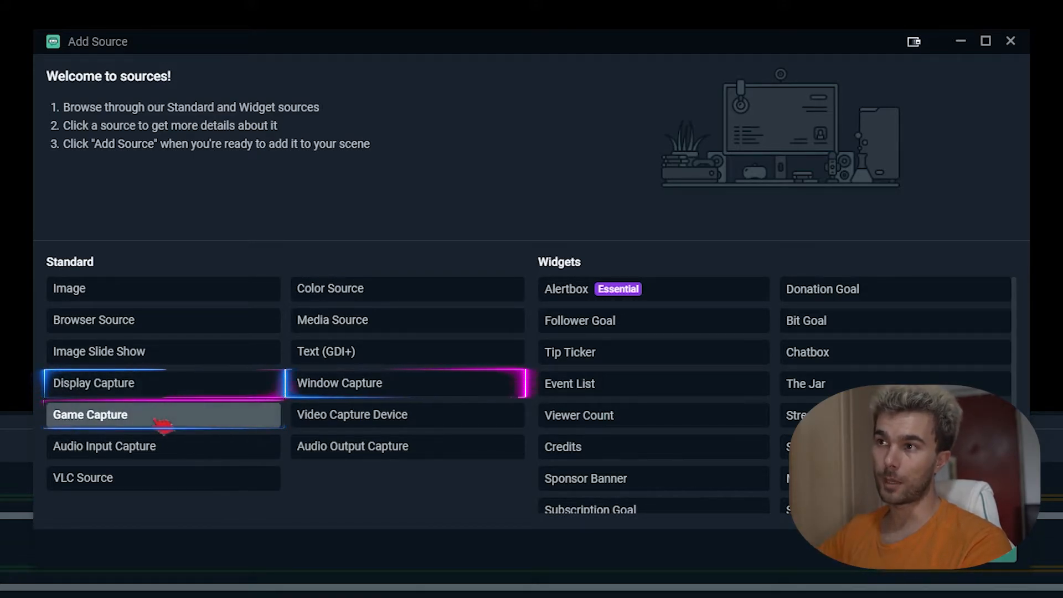
click(164, 389)
click(987, 549)
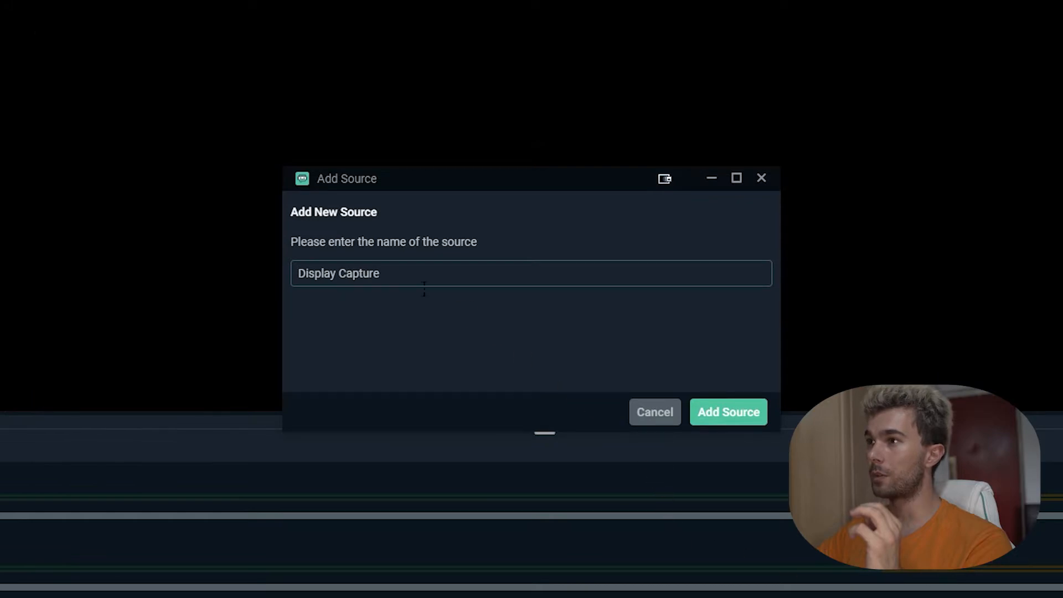
click(747, 417)
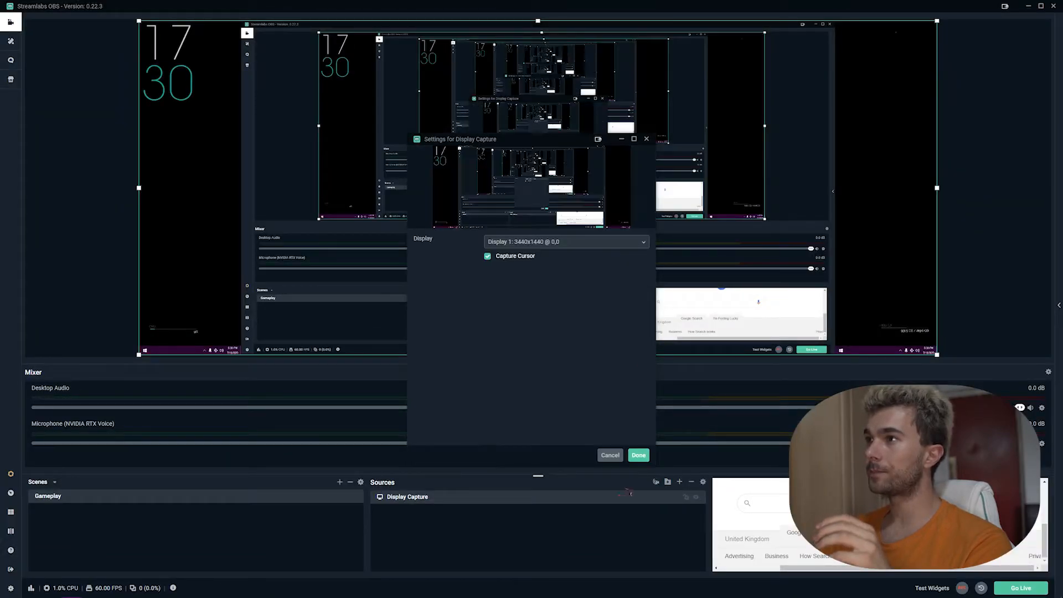
click(642, 456)
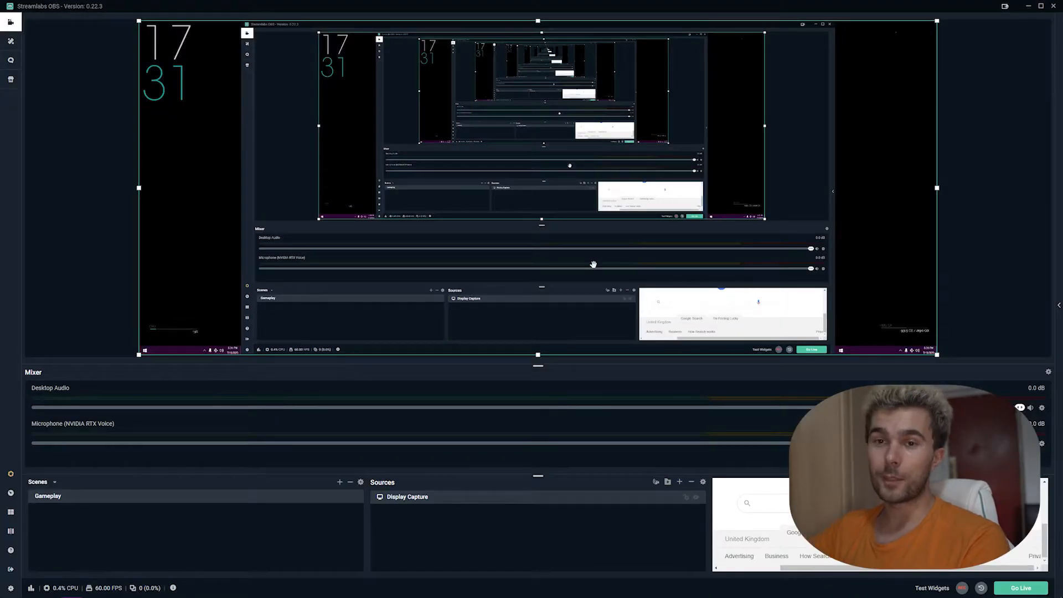
click(692, 483)
key(Return)
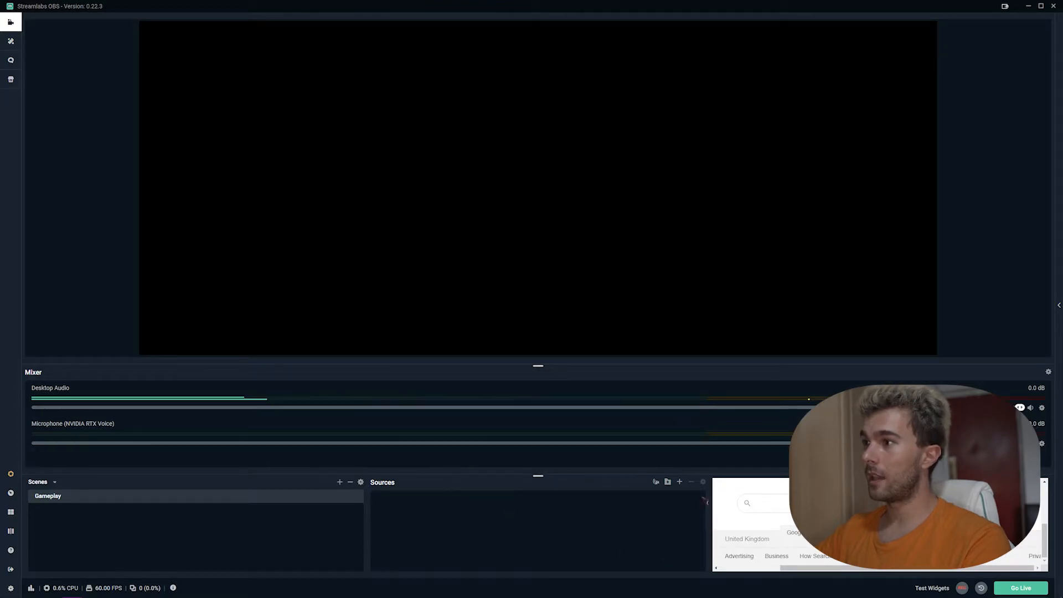
click(679, 482)
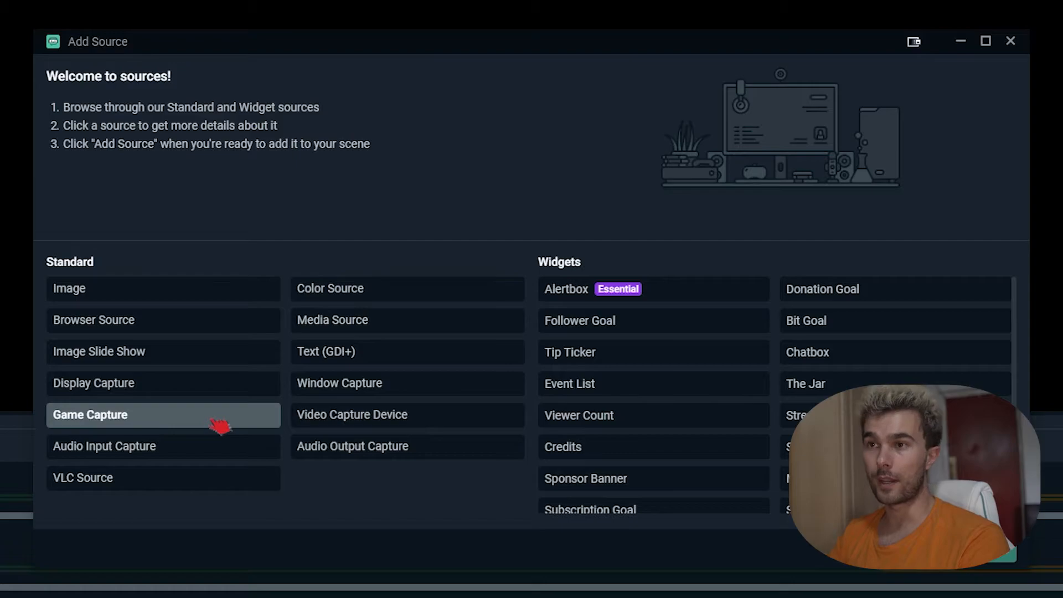
Step: Add a Window Capture source named 'Game'
click(370, 391)
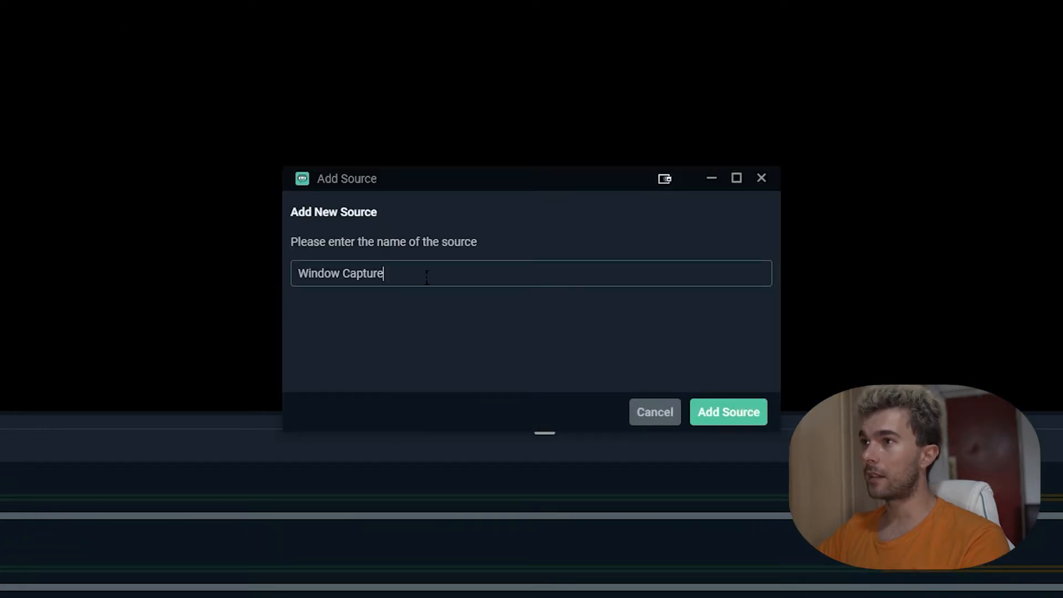
drag(428, 275, 278, 289)
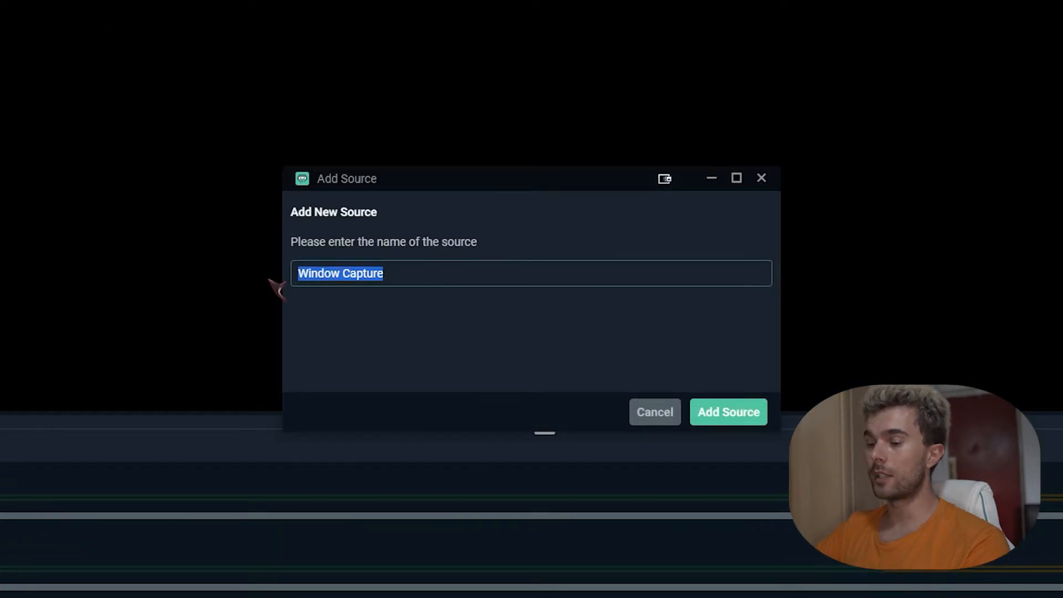
text(Game)
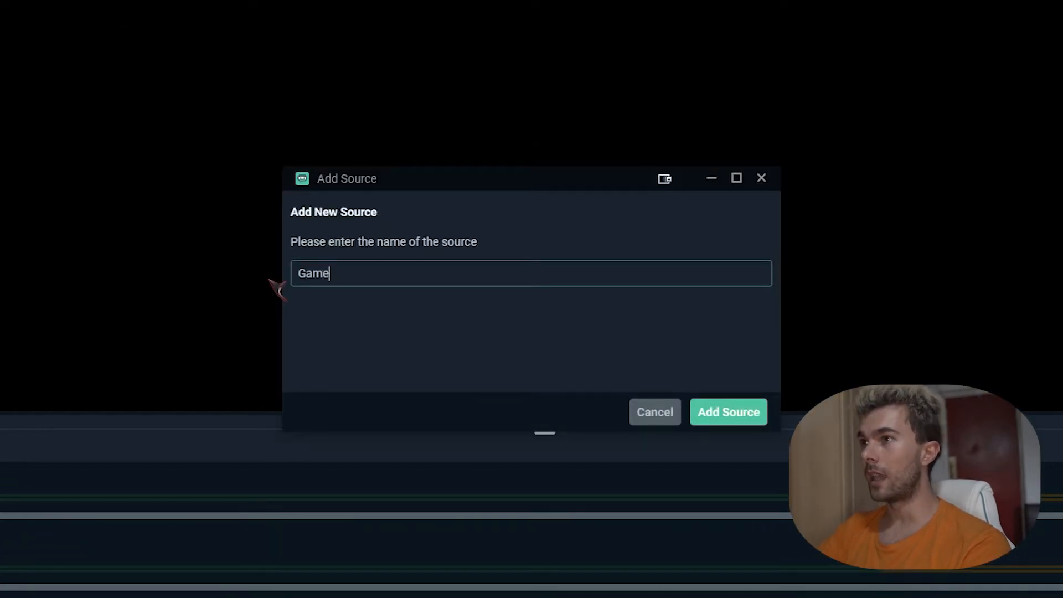
click(748, 421)
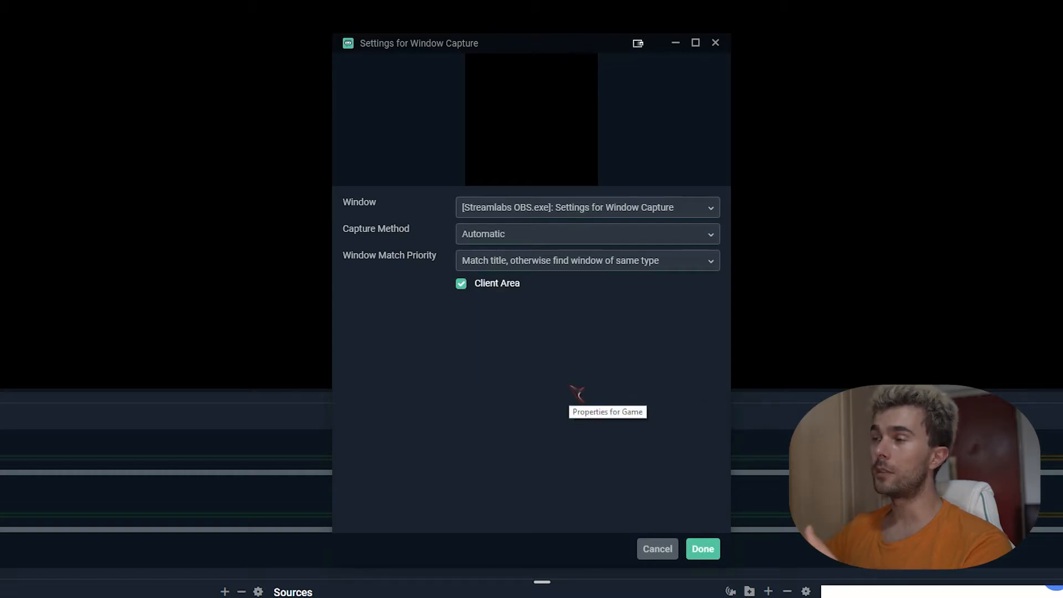
Step: Capture the Dead Space 2 window and move the game image across the canvas
click(614, 206)
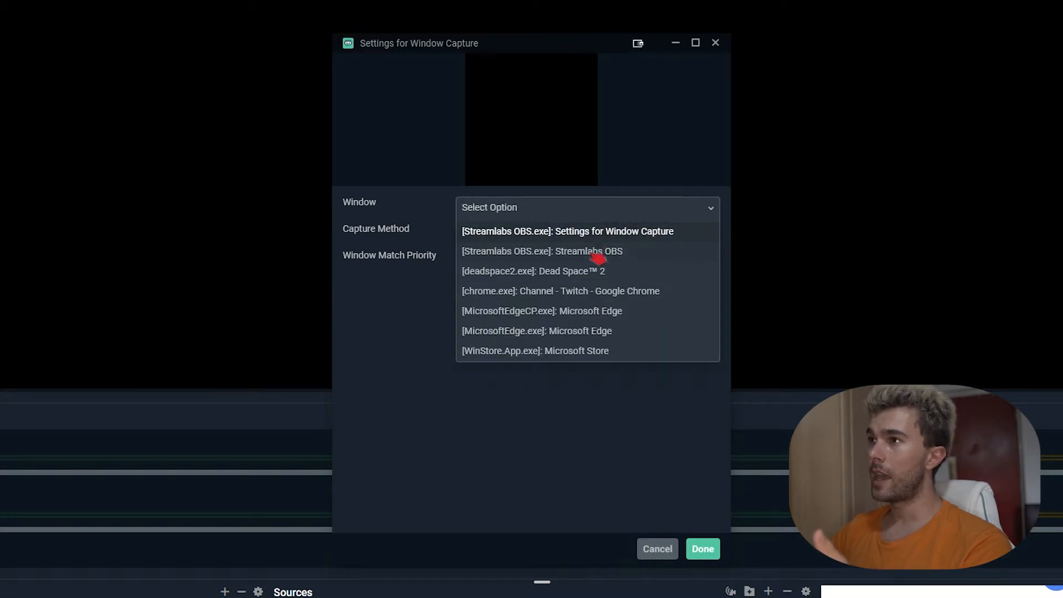
click(630, 275)
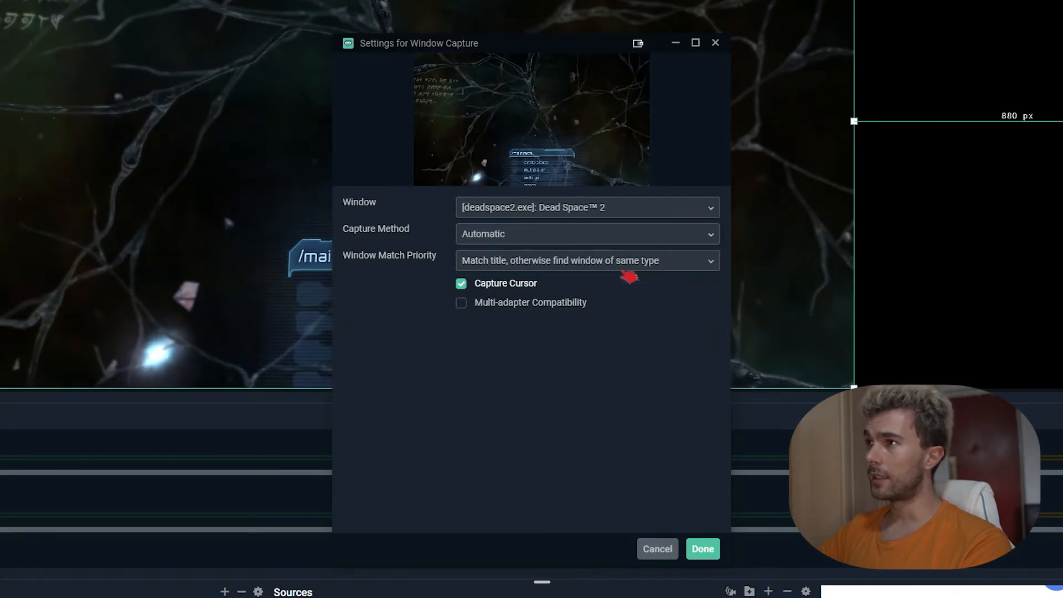
click(699, 549)
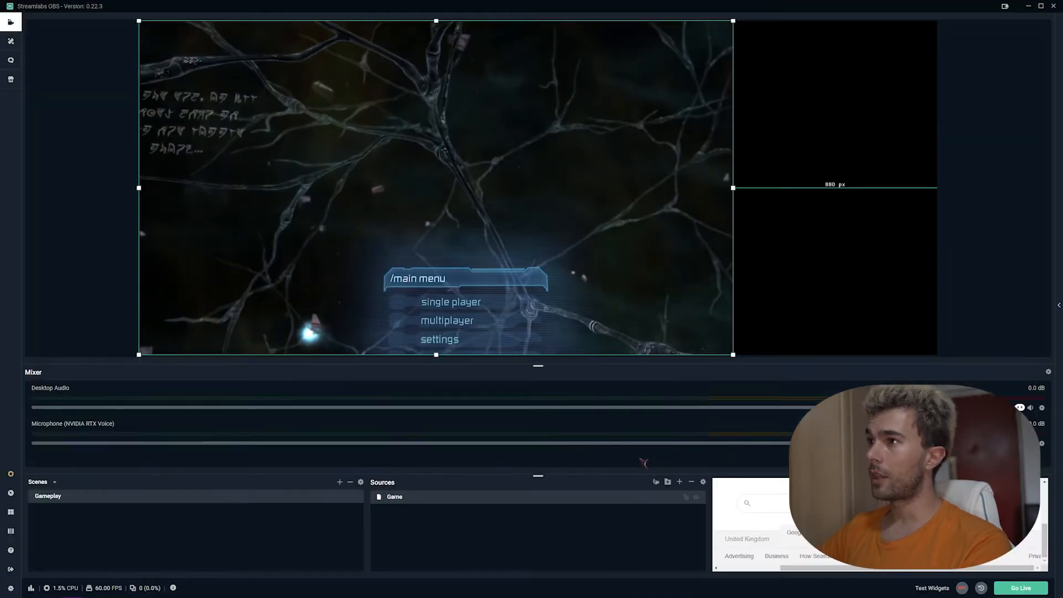
drag(405, 215, 541, 255)
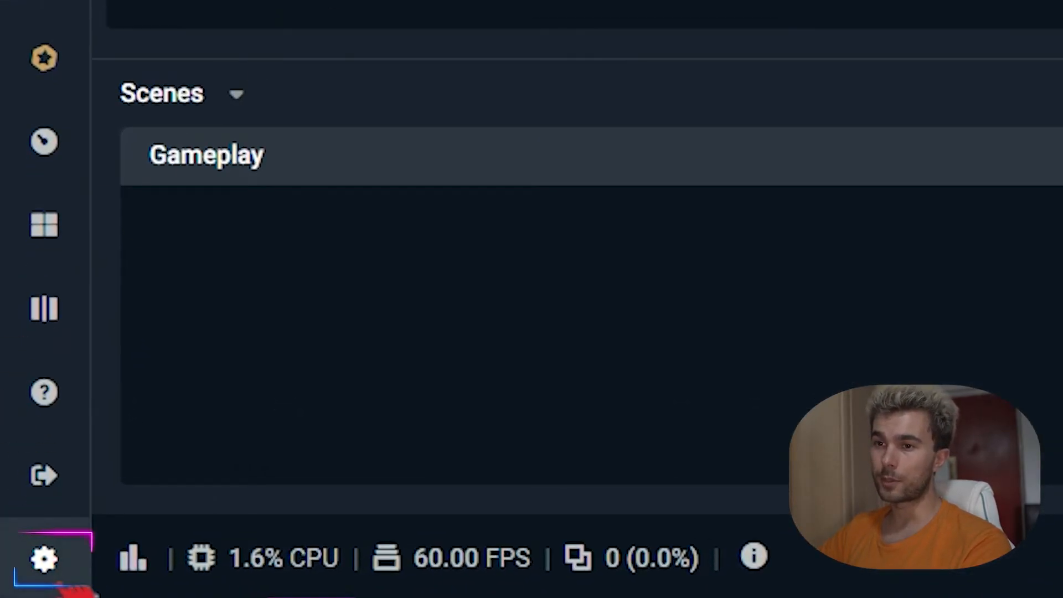
Step: Set the Video base canvas resolution to 1920x1080 and save the settings
click(44, 559)
click(307, 172)
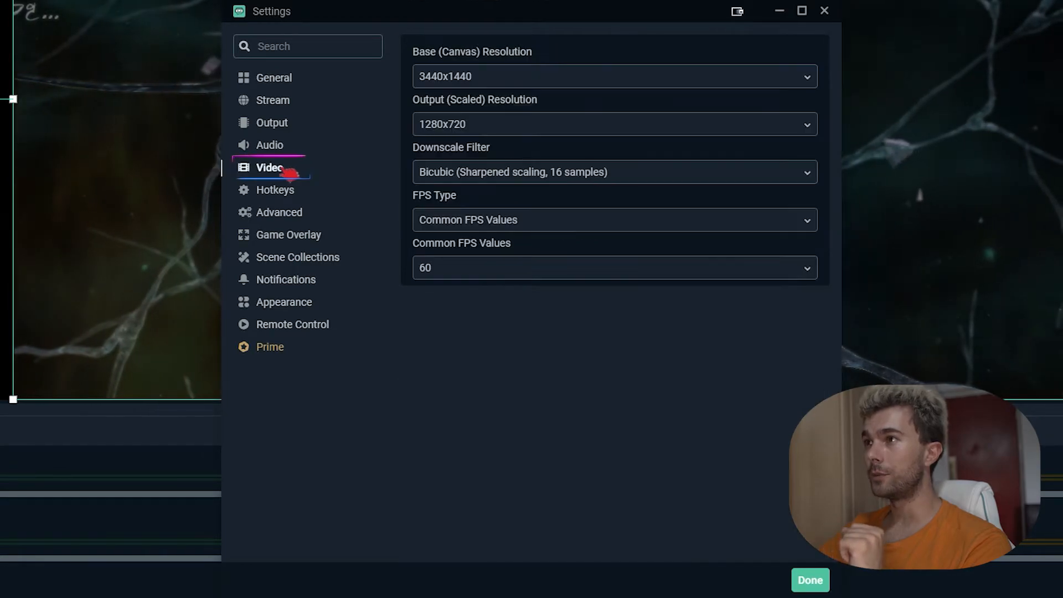
click(518, 75)
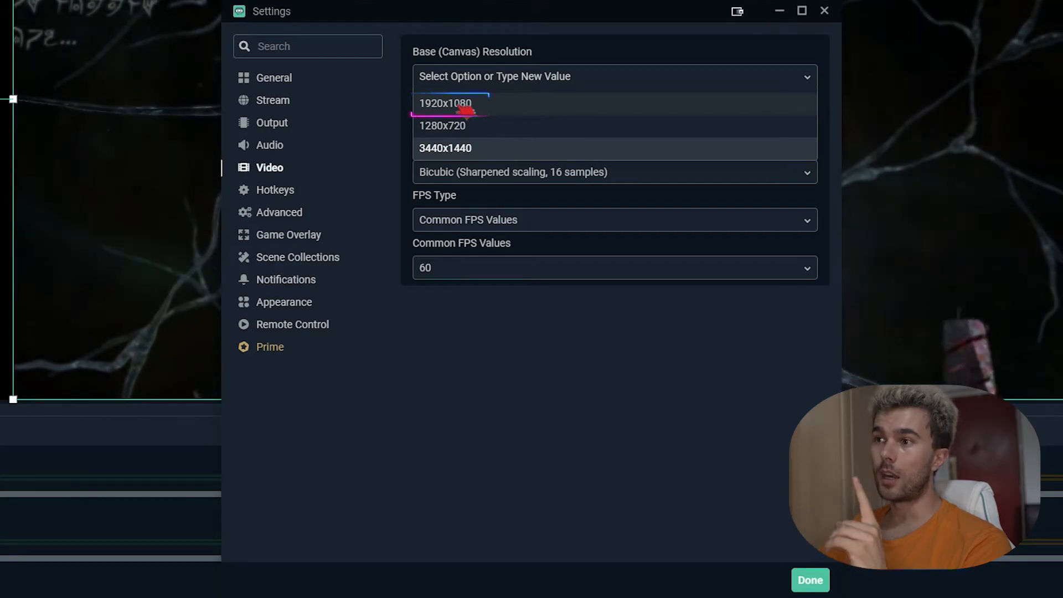
click(464, 107)
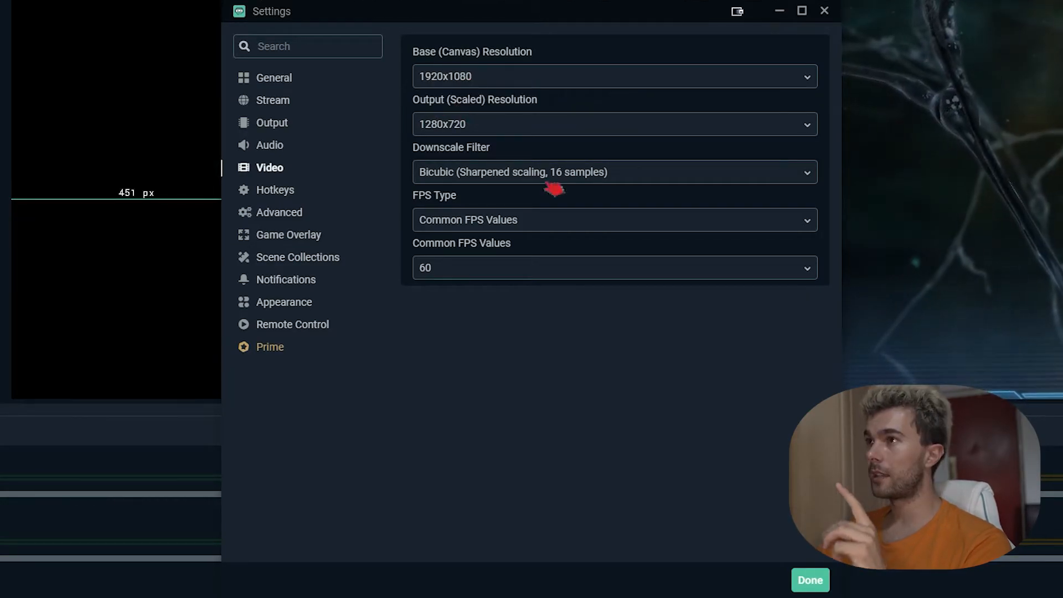
click(812, 581)
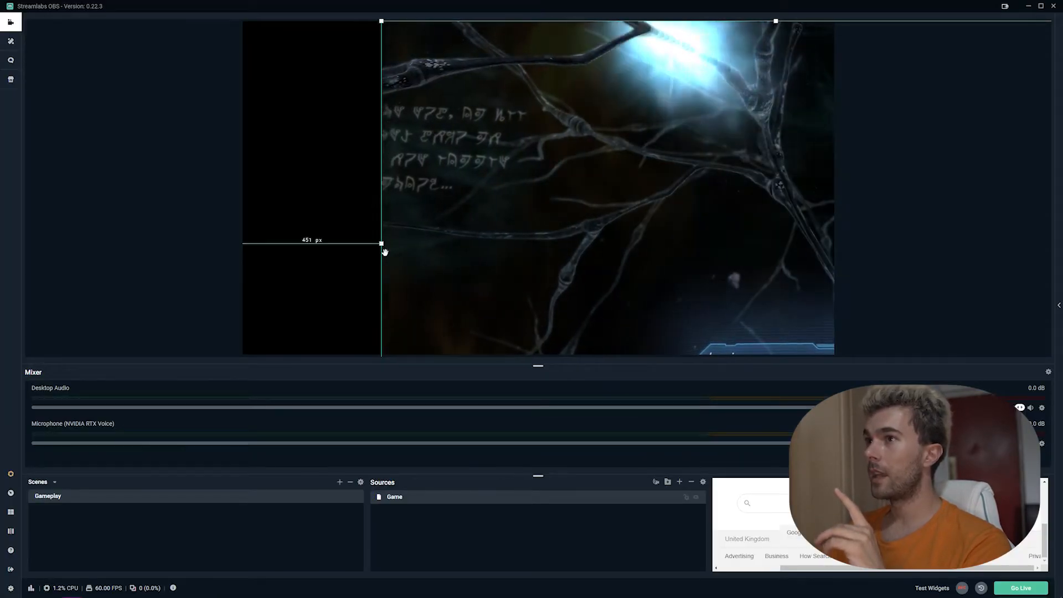
Step: Fit the Game source to fill the whole 1920x1080 canvas
drag(529, 221, 499, 166)
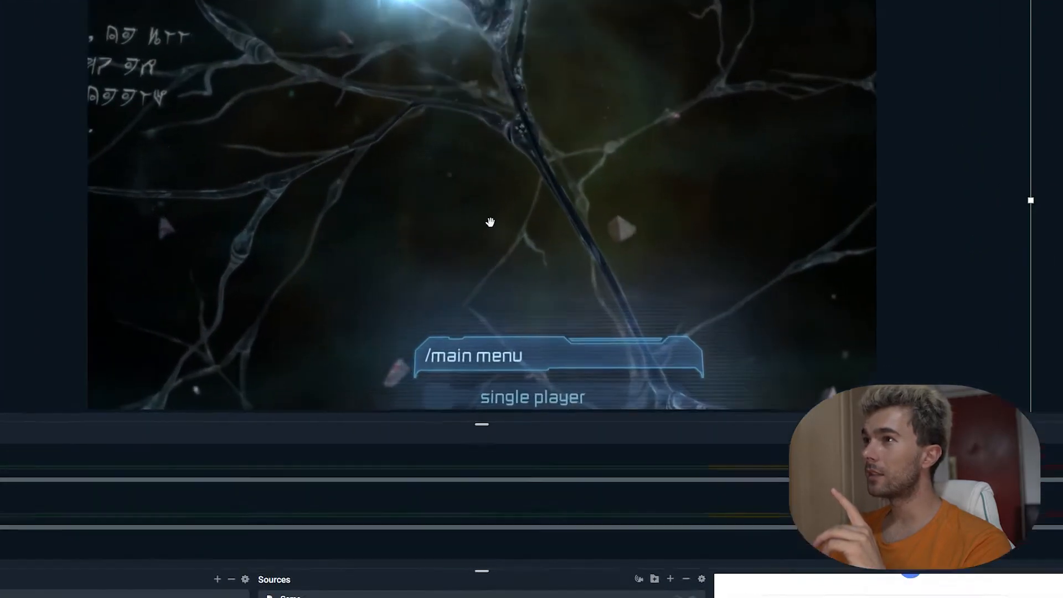
right_click(499, 166)
mouse_move(443, 366)
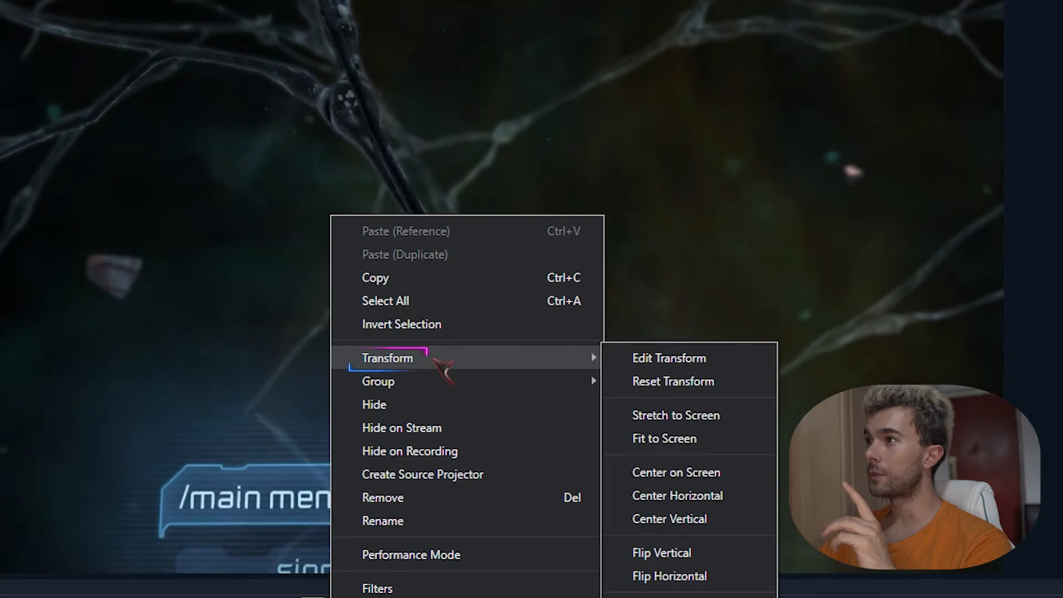
click(708, 442)
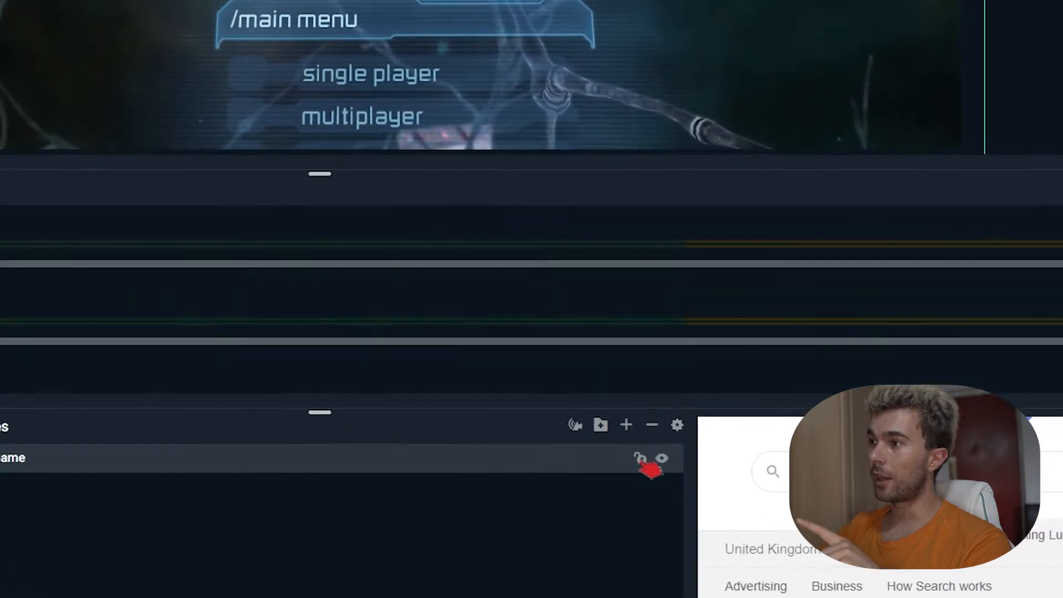
Step: Lock the Game source in place, toggle its visibility off and on, and start adding a source
click(644, 461)
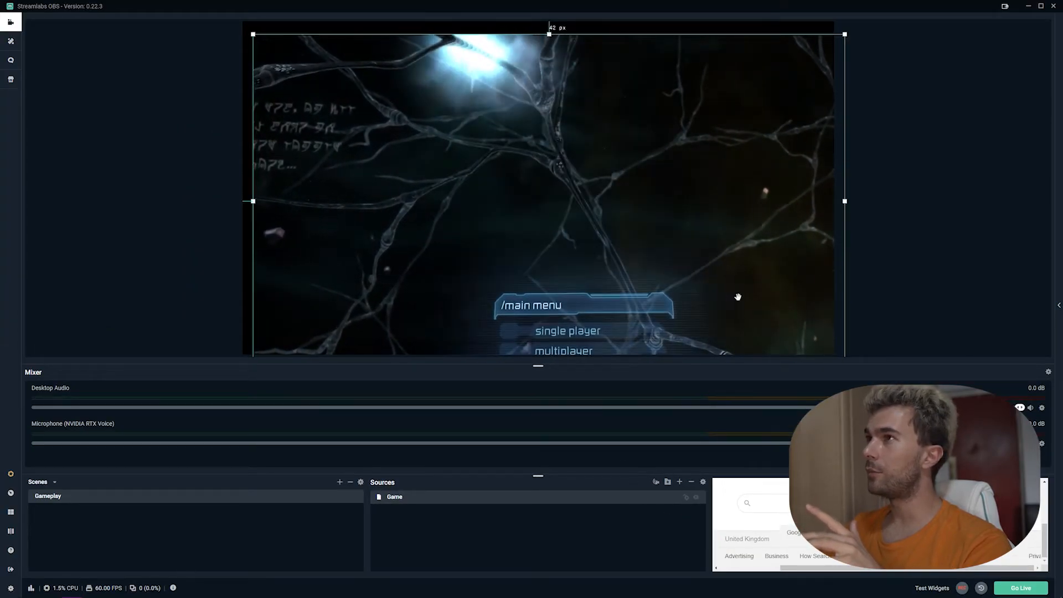
drag(735, 296, 725, 283)
click(688, 499)
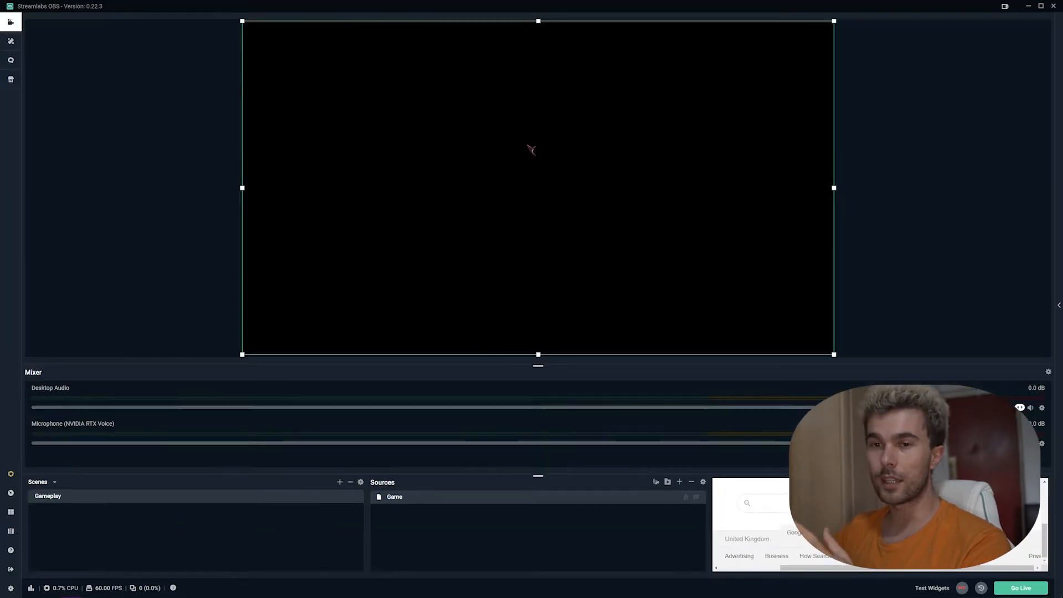
click(697, 498)
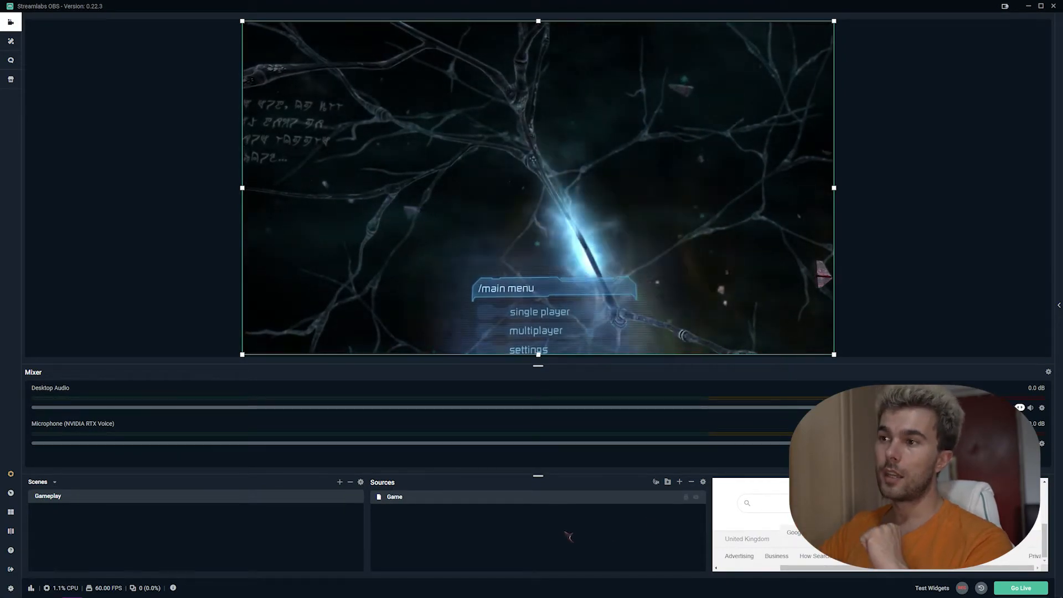
click(680, 482)
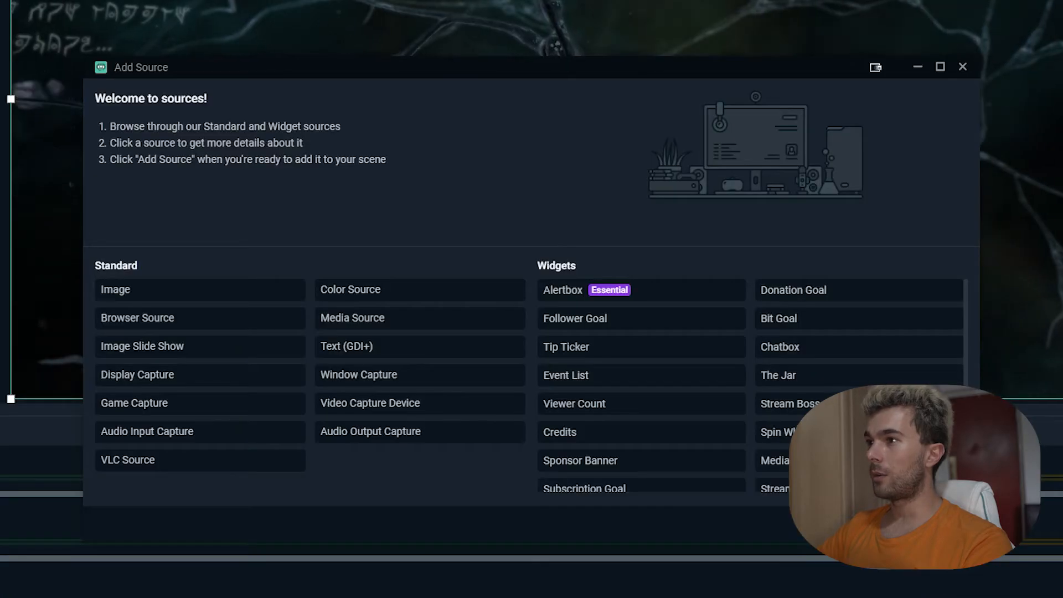
Step: Add a Video Capture Device source named 'Webcam' for the Logitech StreamCam
click(374, 412)
double_click(374, 412)
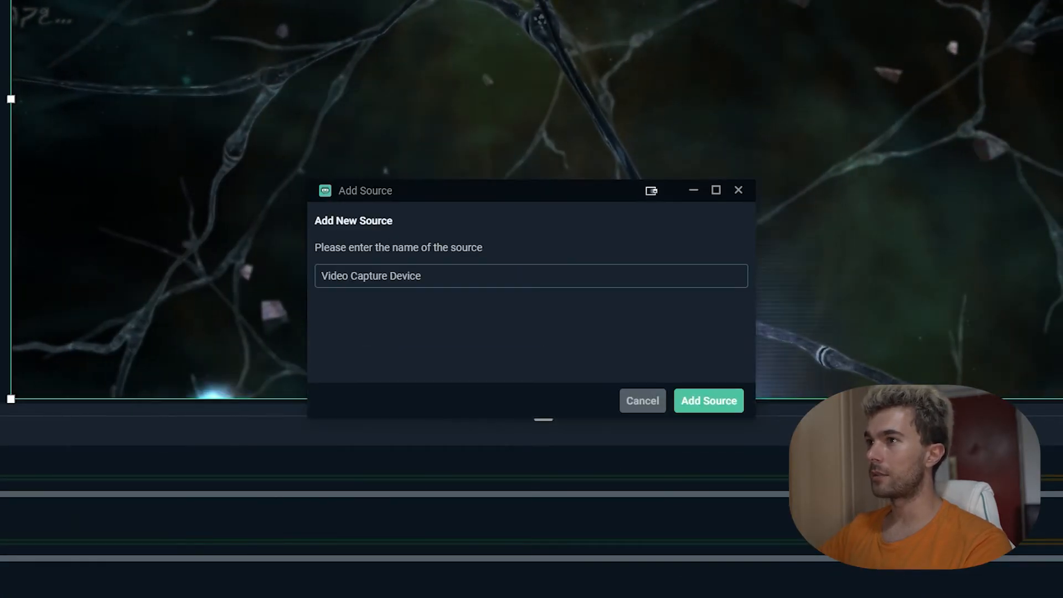
drag(424, 276, 299, 272)
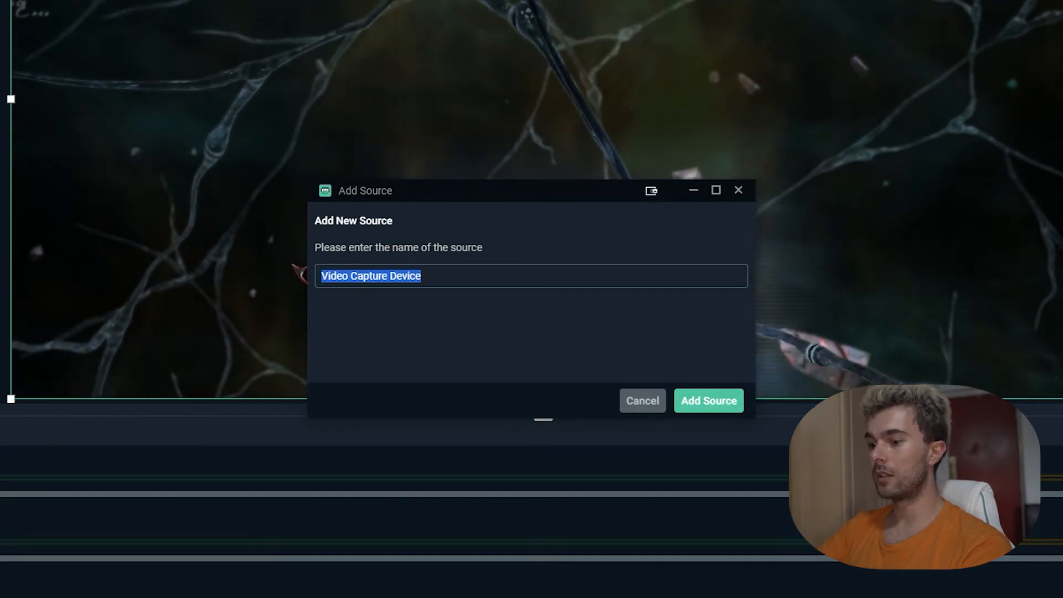
text(Webcam)
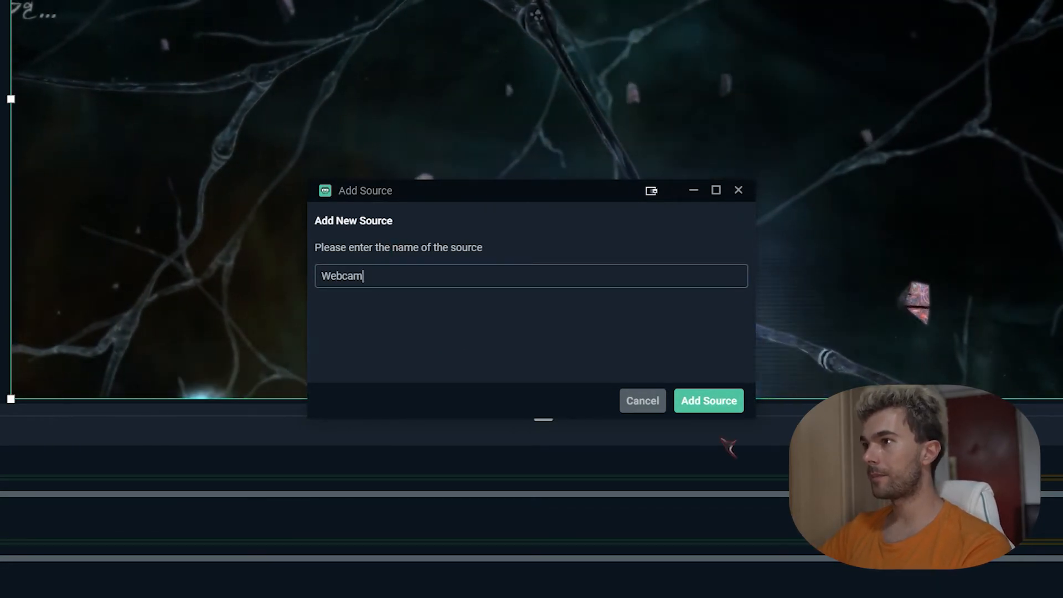
click(738, 408)
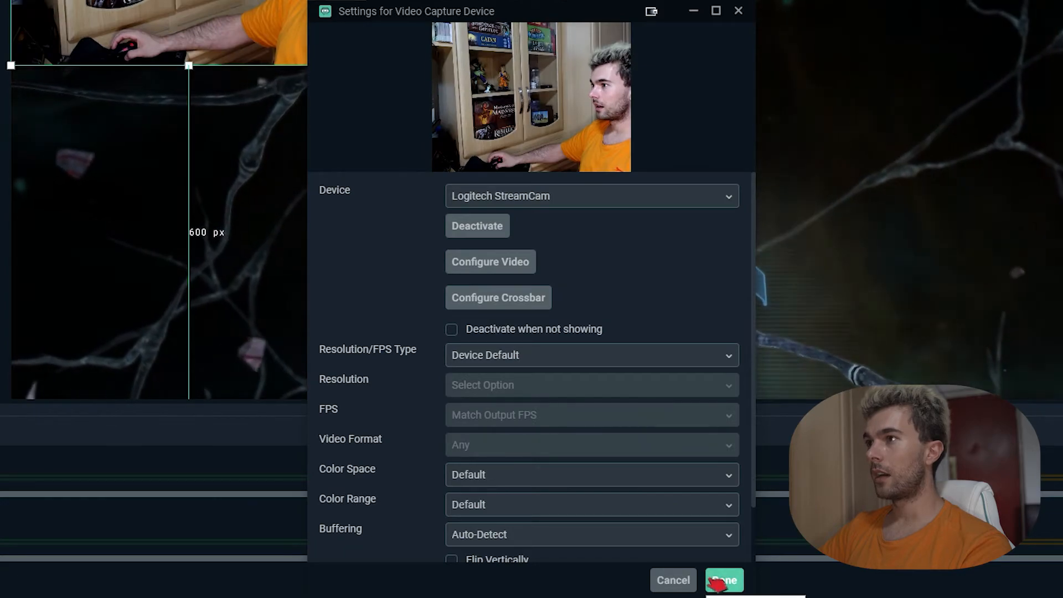
click(724, 580)
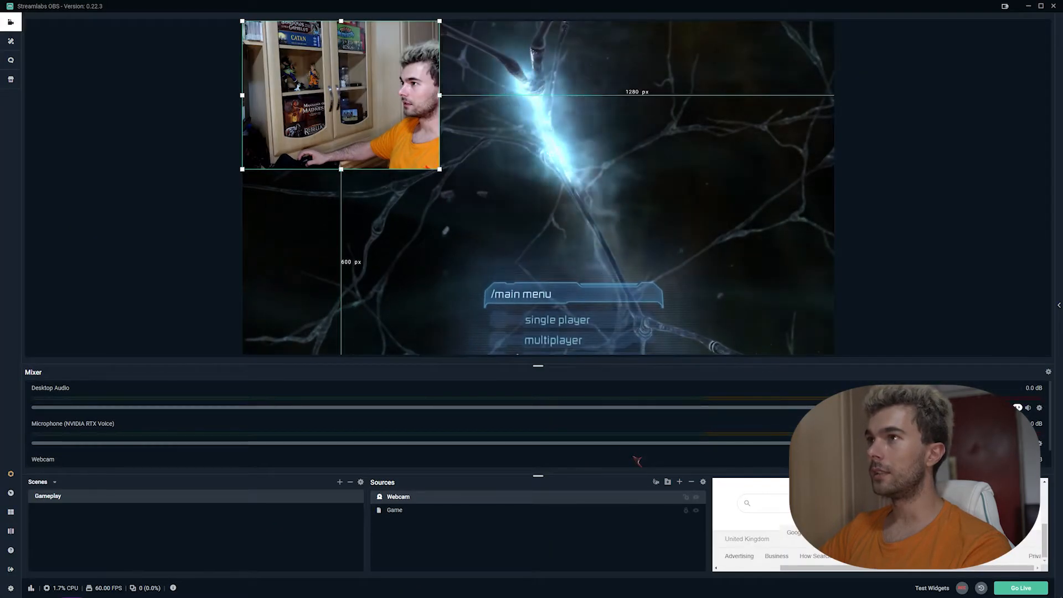
Step: Move the Webcam feed to the game's top-right and open the layout editor
drag(847, 204, 800, 166)
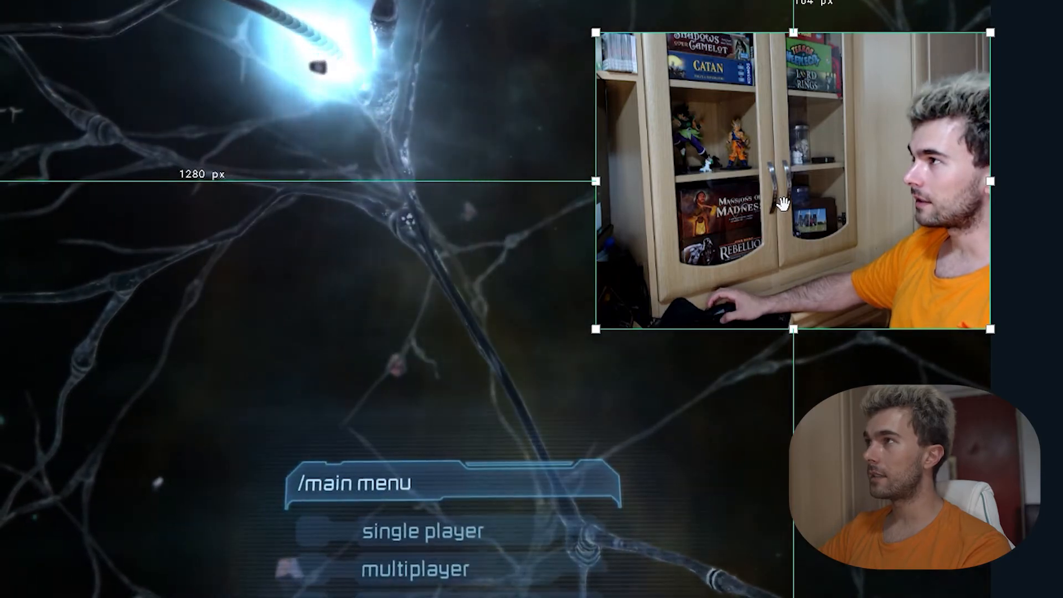
click(651, 157)
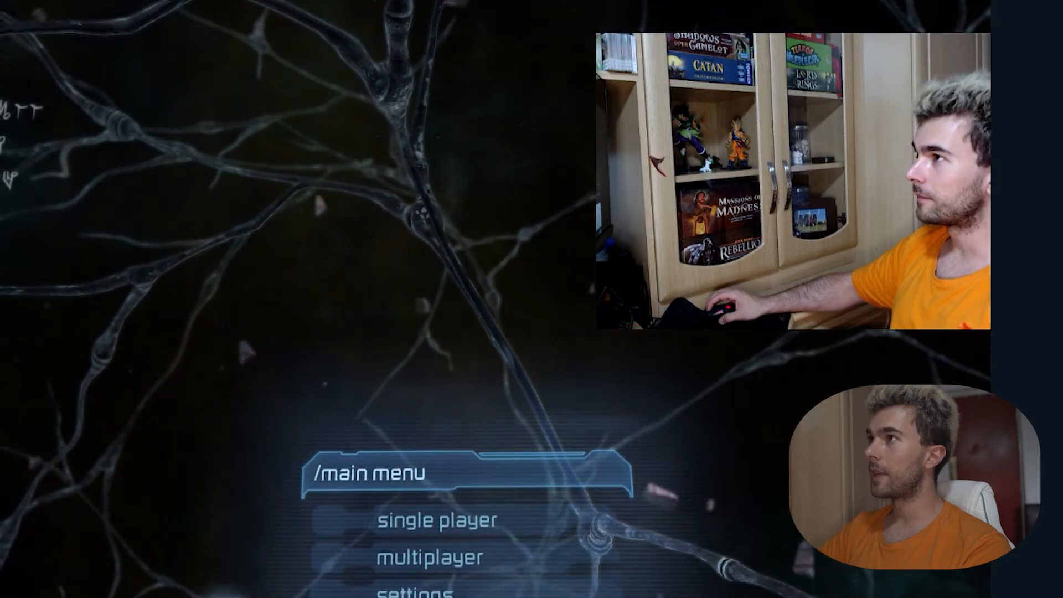
click(657, 162)
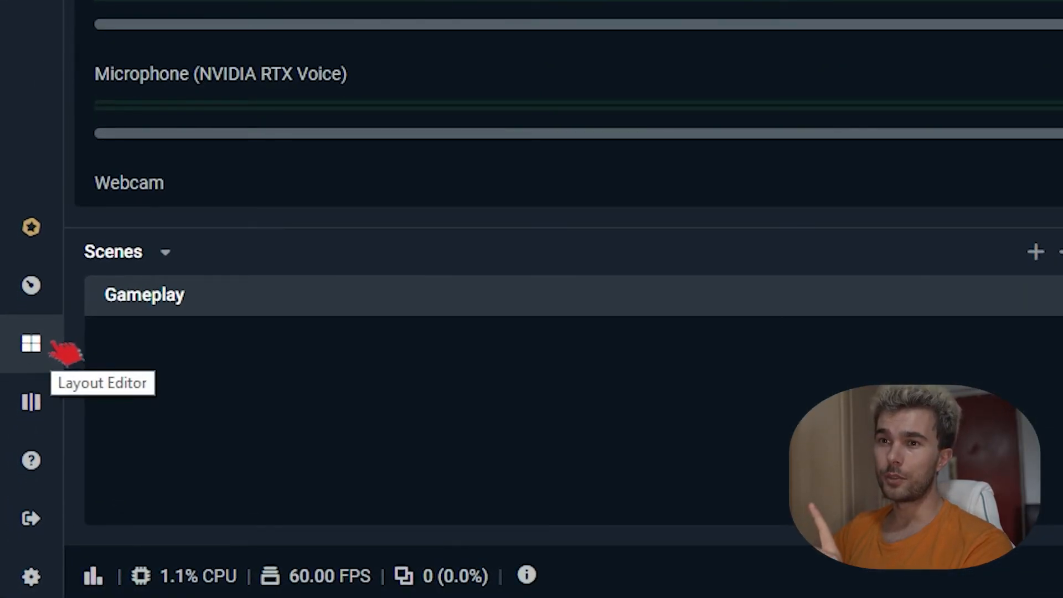
click(62, 349)
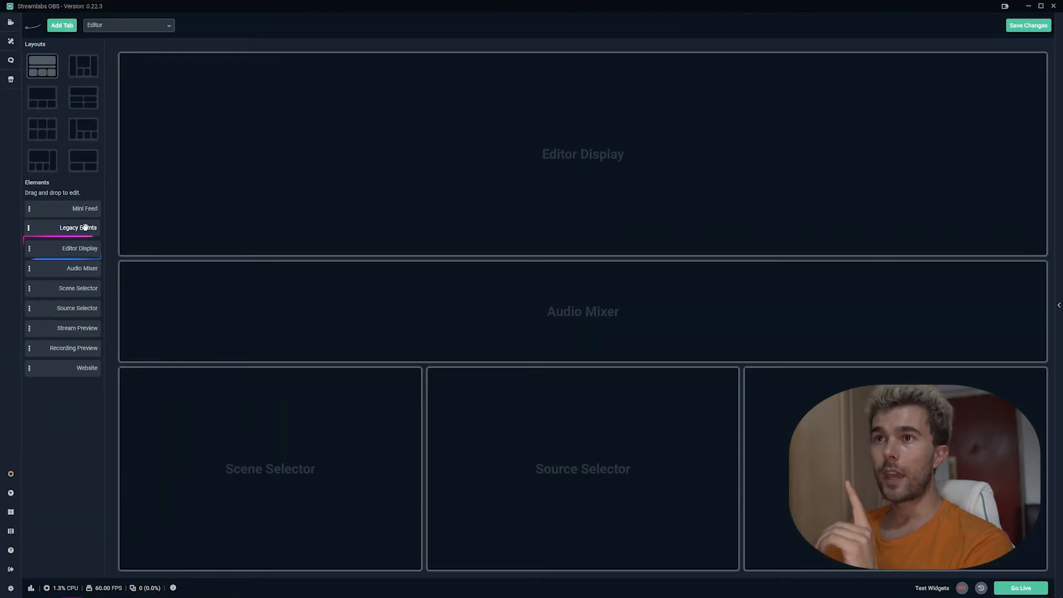
Step: Put the Editor Display in the top layout slot and save the layout
drag(120, 243, 581, 156)
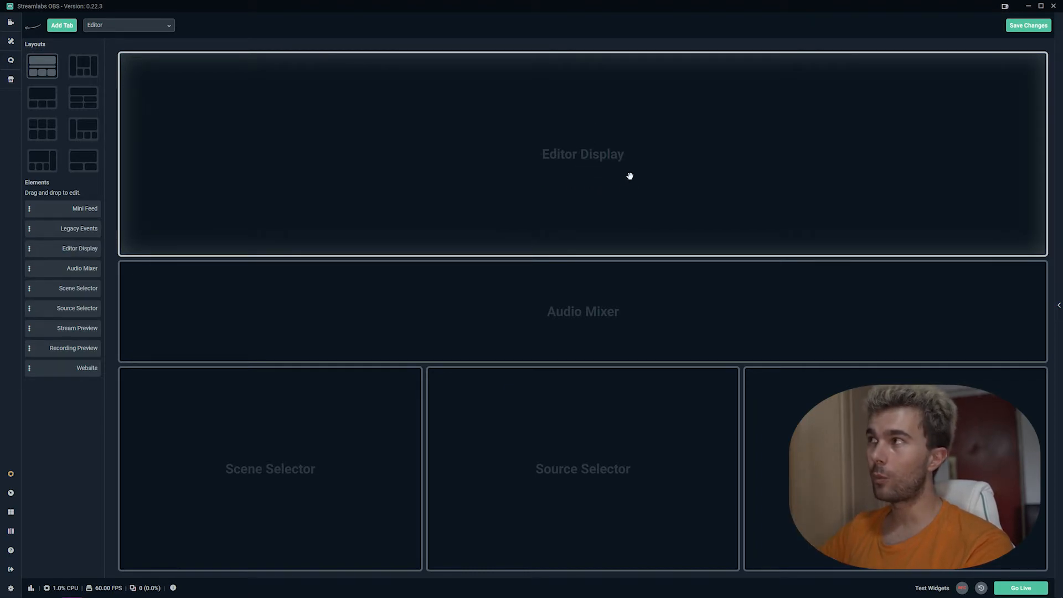
click(1044, 27)
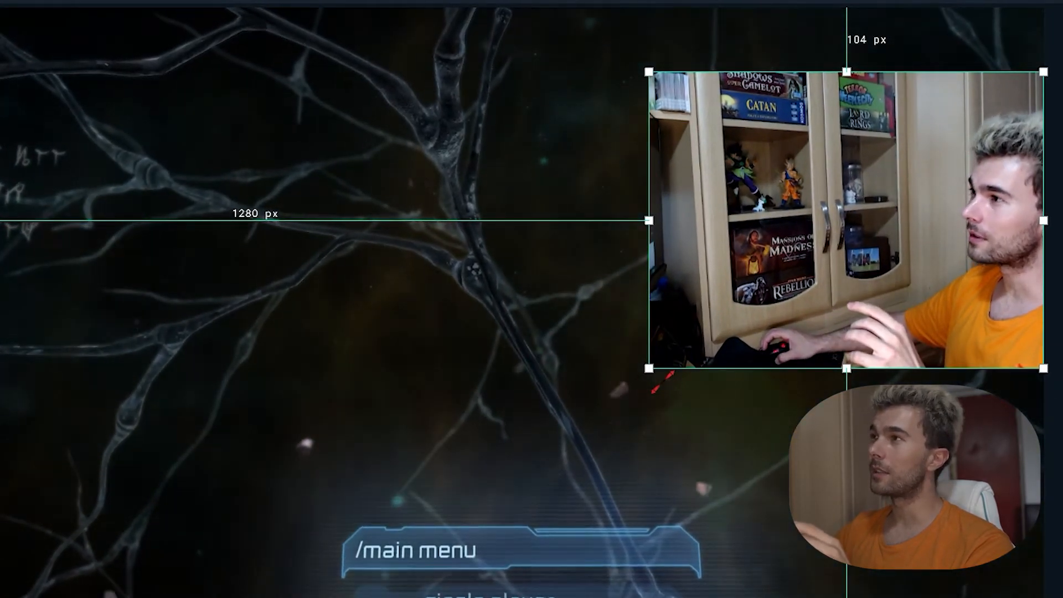
Step: Shrink the Webcam box from its corner and move it up to the game's top-right corner
drag(662, 383, 752, 273)
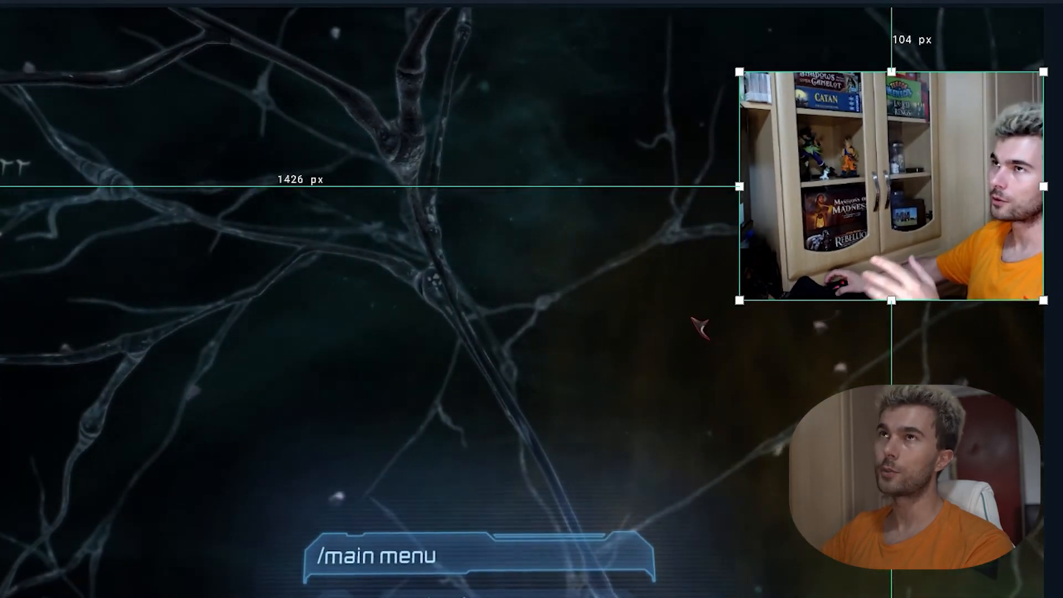
drag(701, 327, 753, 327)
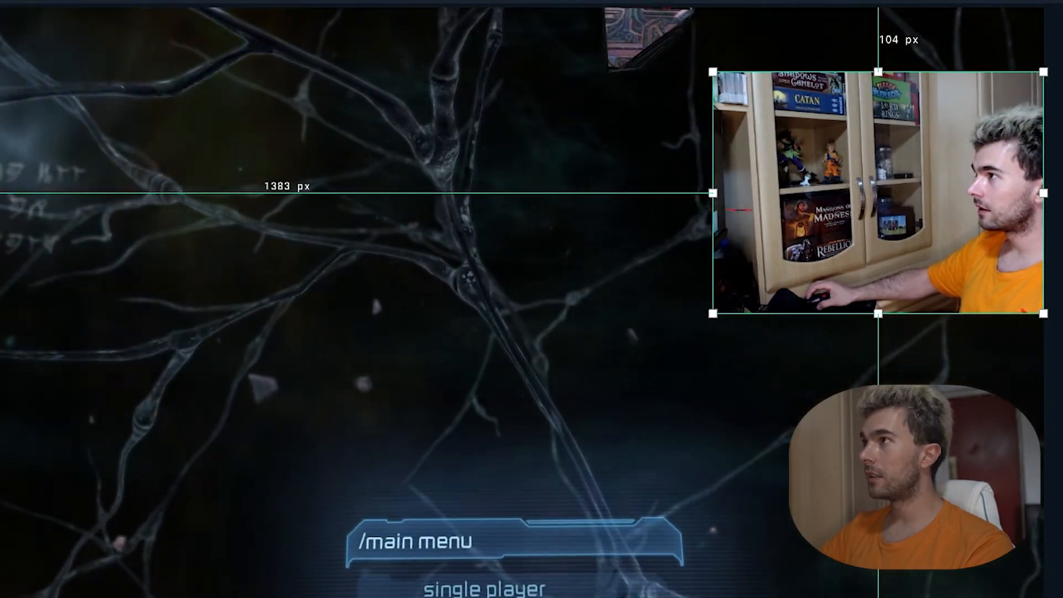
drag(743, 307, 818, 258)
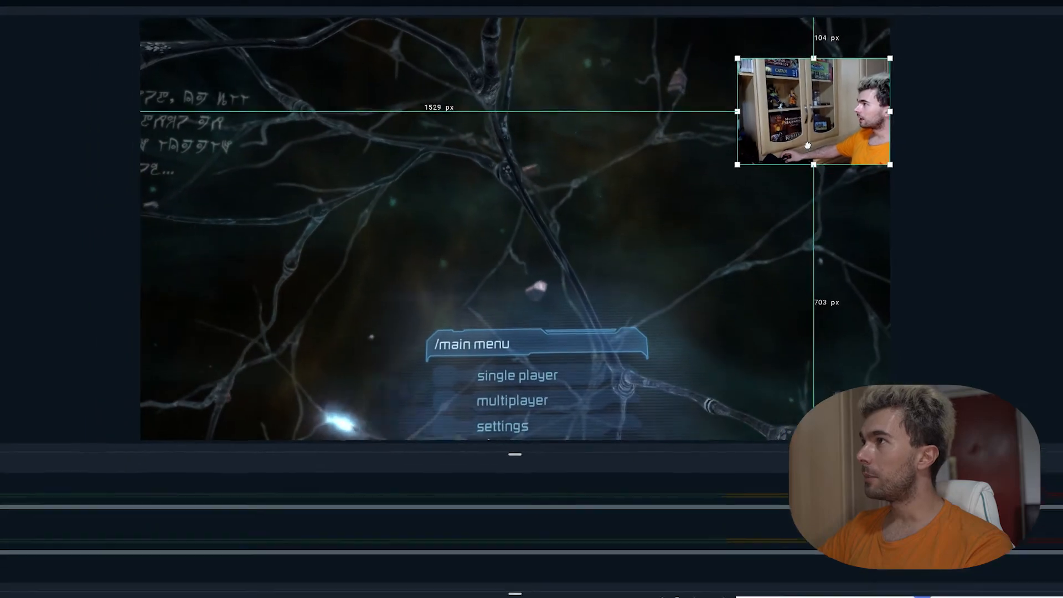
drag(808, 146, 809, 131)
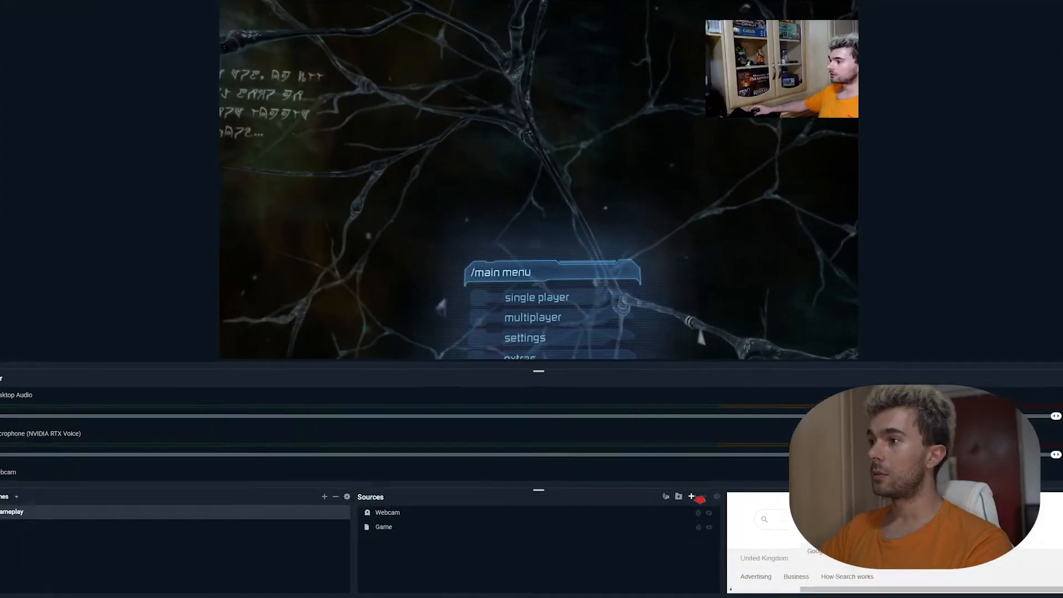
Step: Add an Image source loading OBS.png from Downloads to the Gameplay scene
click(681, 484)
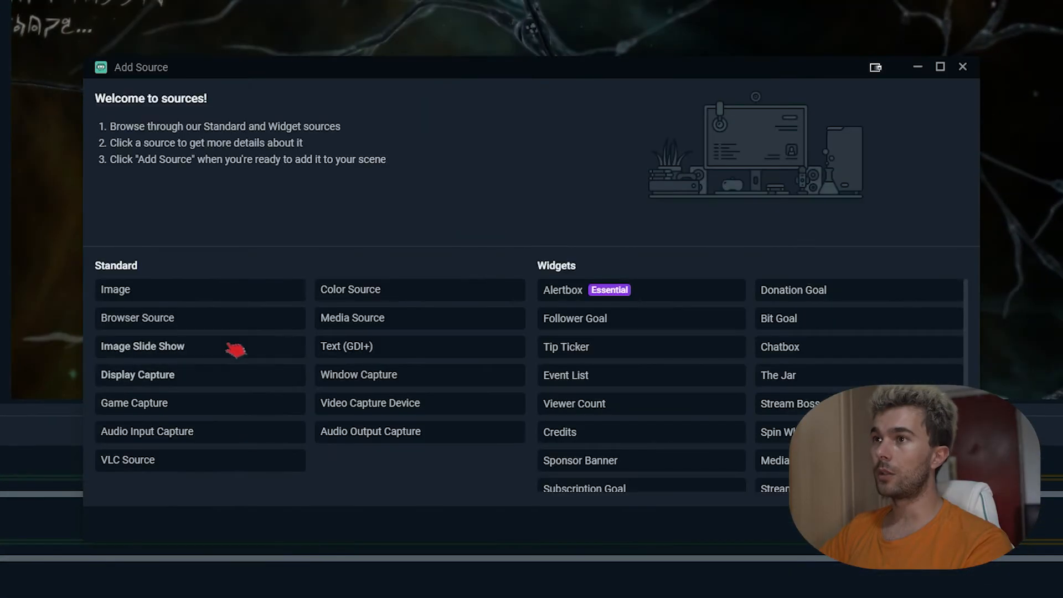
click(937, 523)
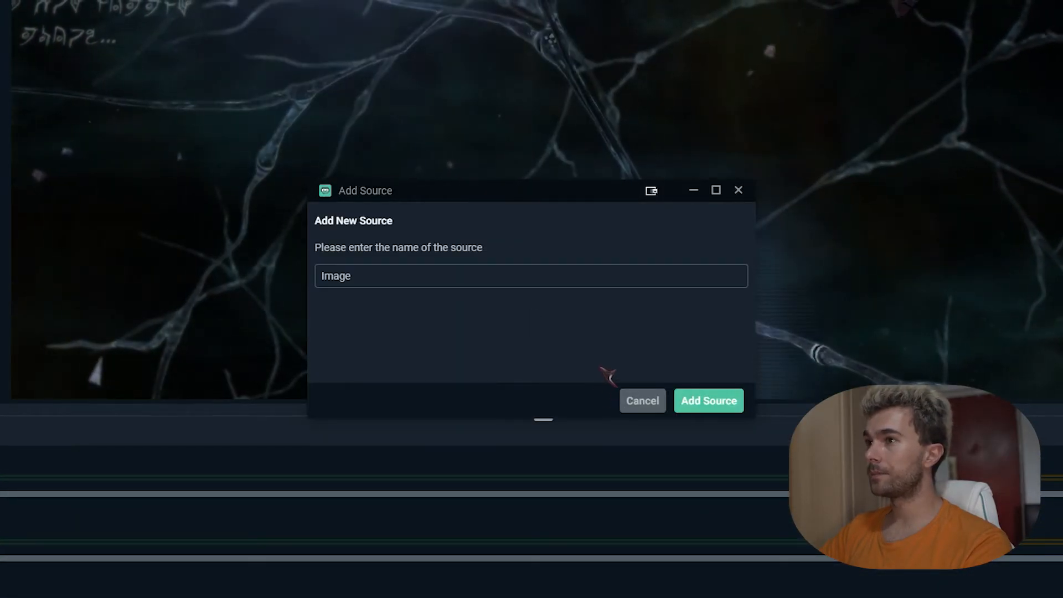
click(711, 400)
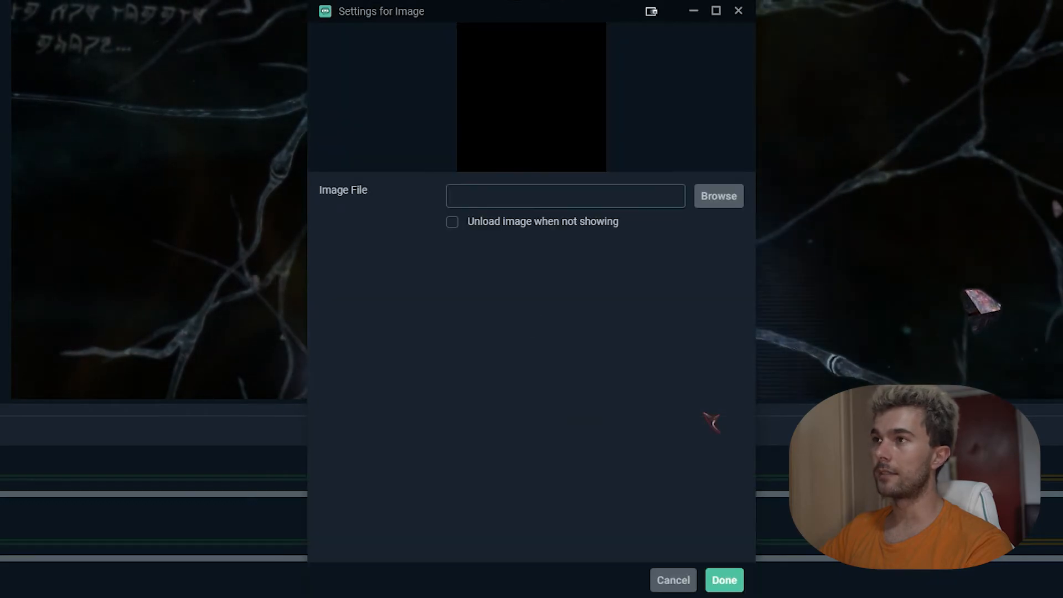
click(719, 196)
click(204, 213)
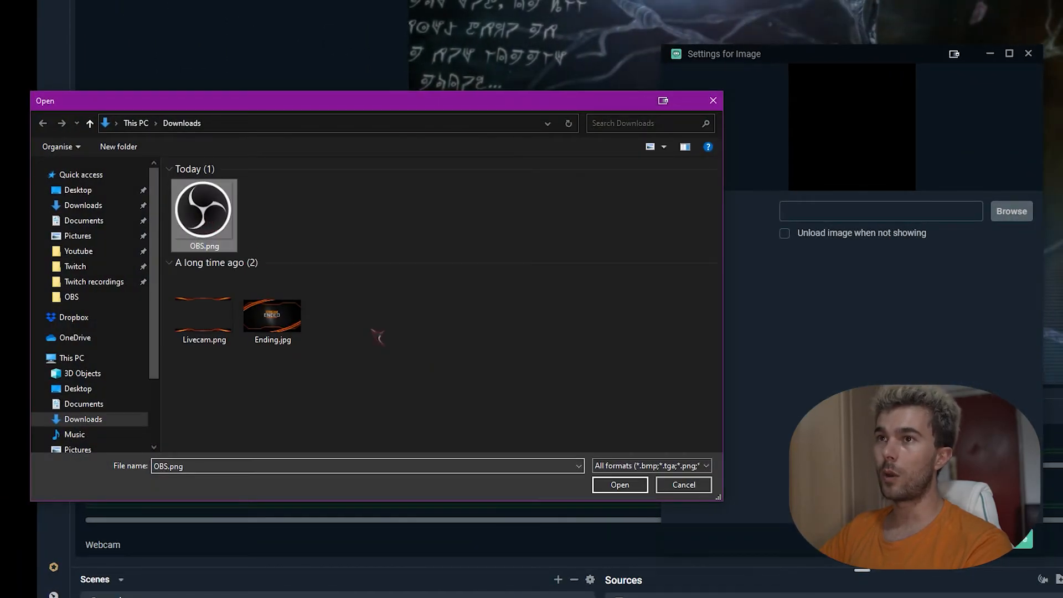
click(640, 490)
click(1025, 540)
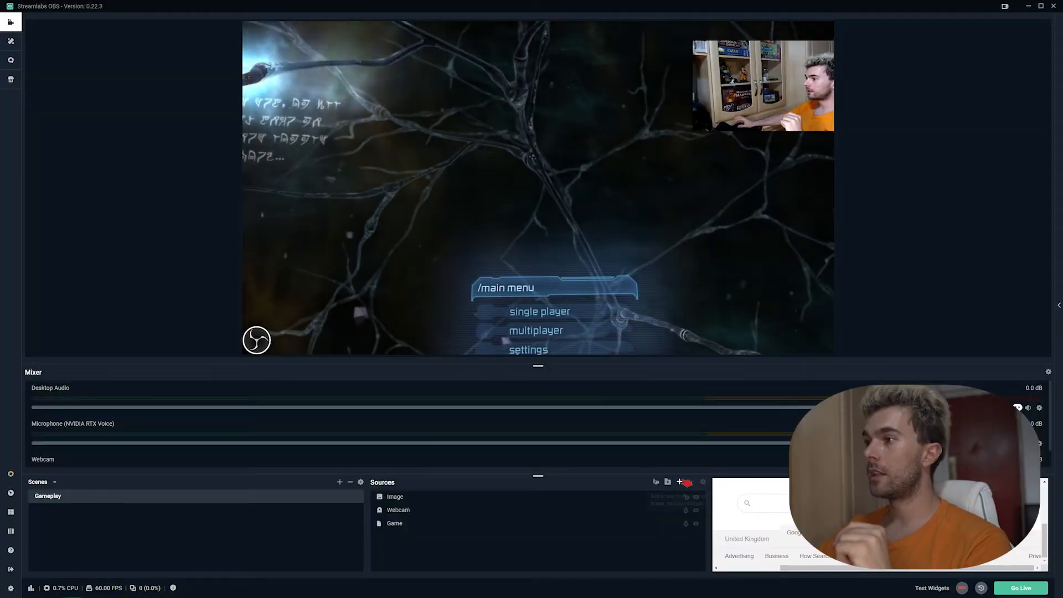
Step: Create a new Image source named 'Webcam Overlay' using Livecam.png
click(681, 482)
click(344, 296)
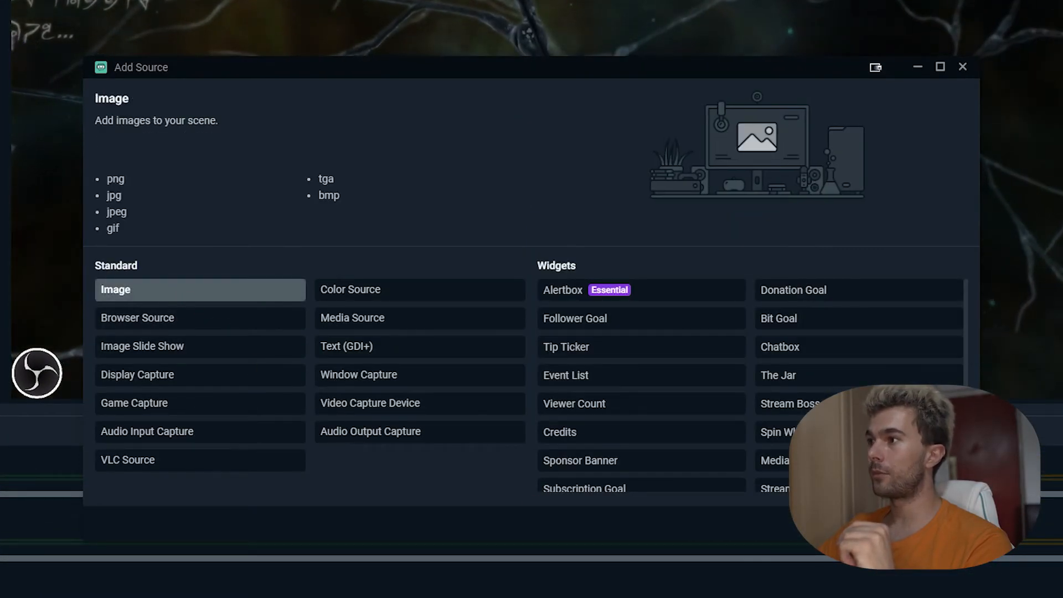
key(Return)
click(462, 399)
key(ctrl+a)
text(W)
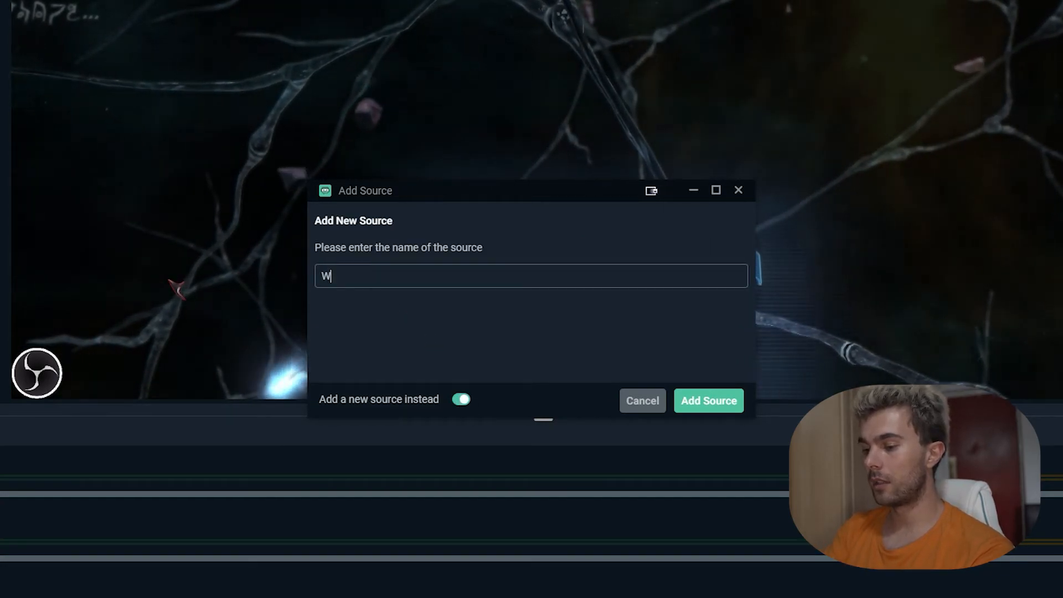
text(ebcam 0)
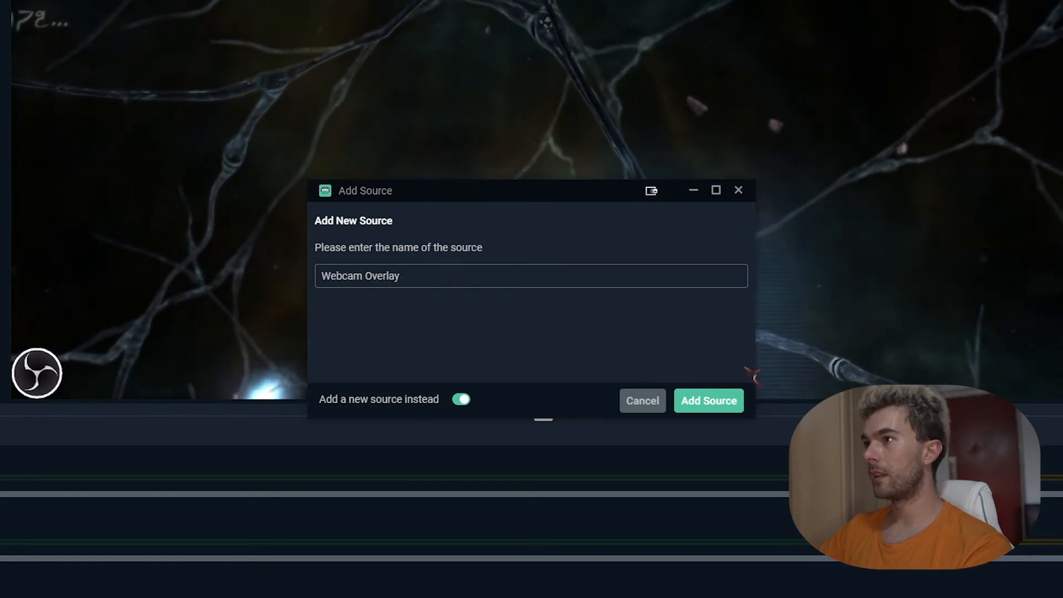
click(709, 400)
click(764, 205)
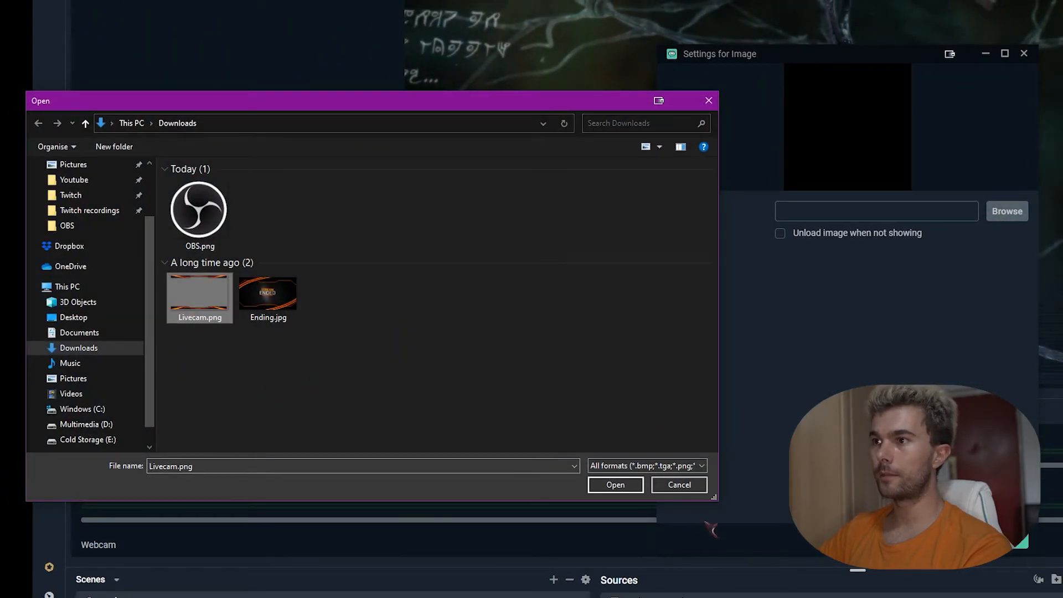
click(626, 486)
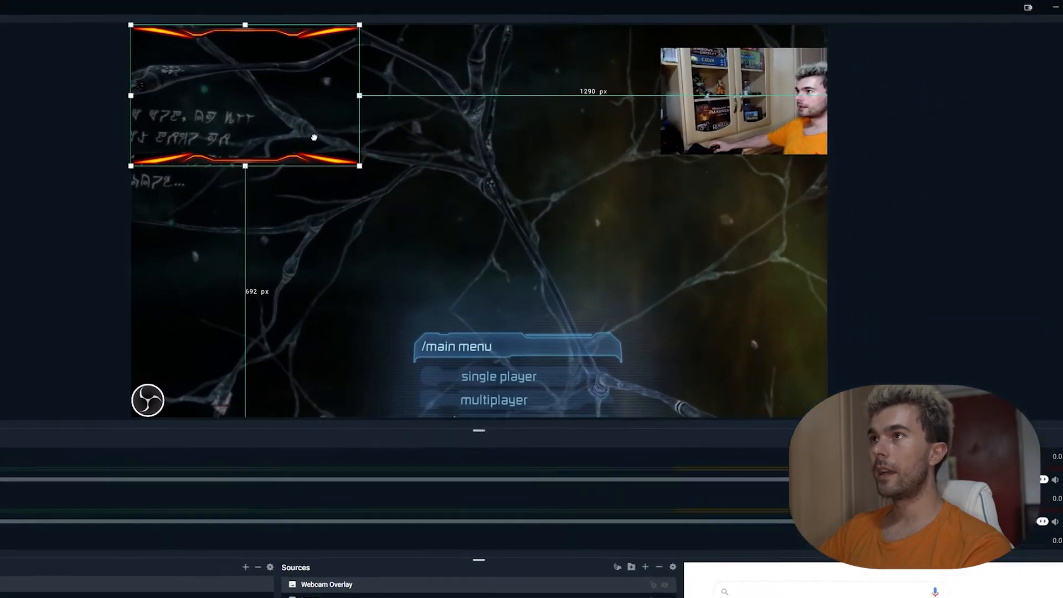
Step: Move and resize the overlay frame to fit around the webcam at top-right
drag(401, 101, 803, 114)
drag(732, 227, 715, 243)
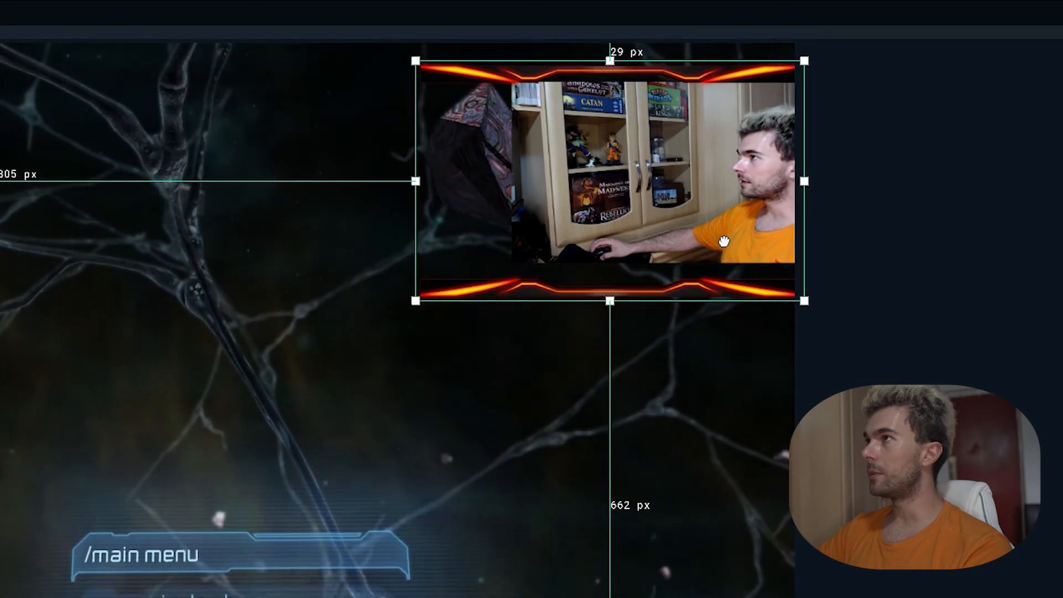
drag(724, 241, 725, 242)
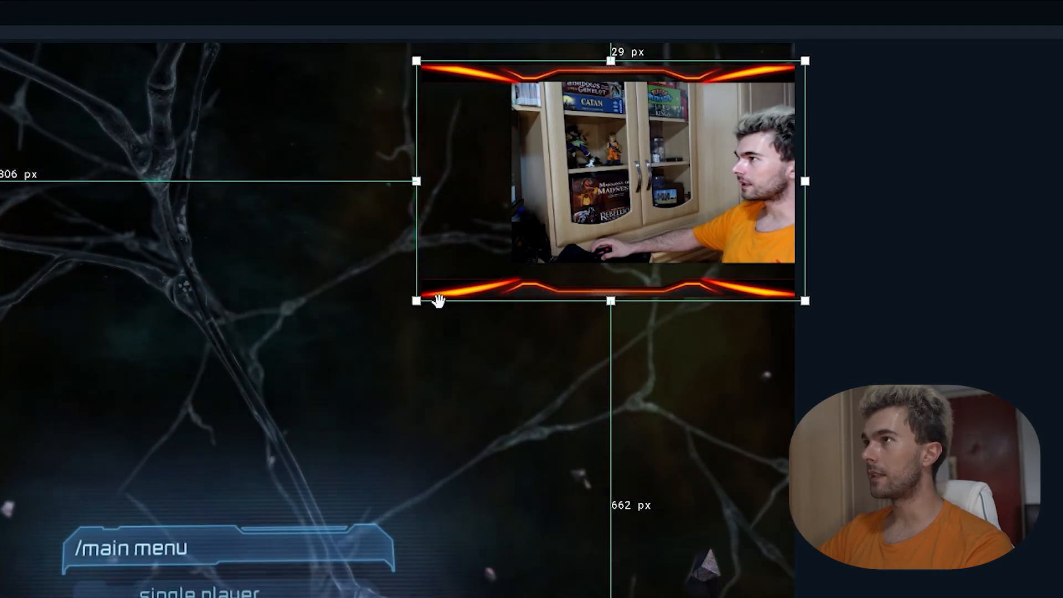
drag(452, 304, 475, 290)
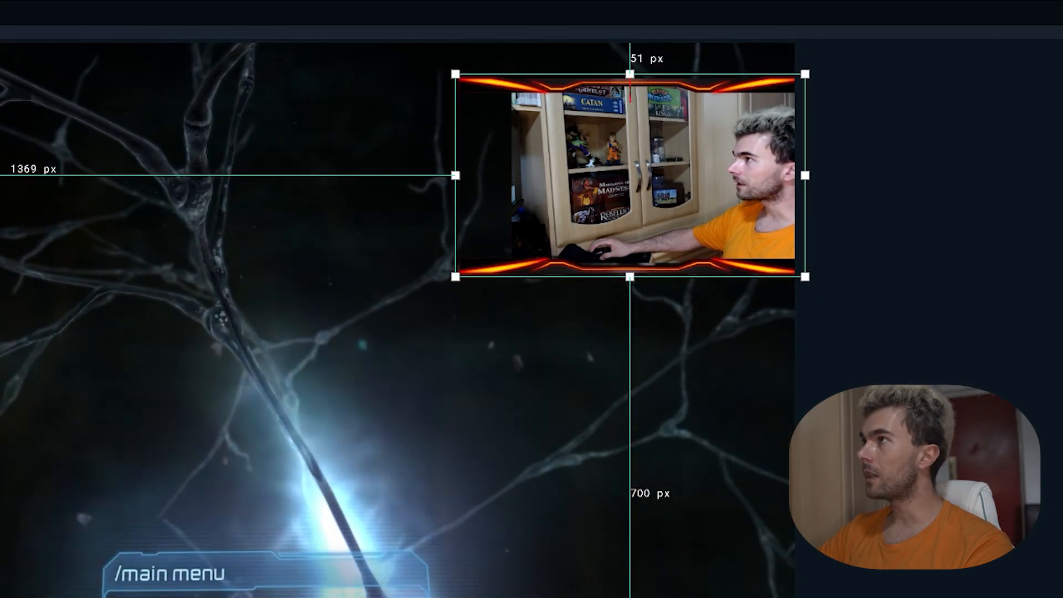
drag(630, 74, 629, 77)
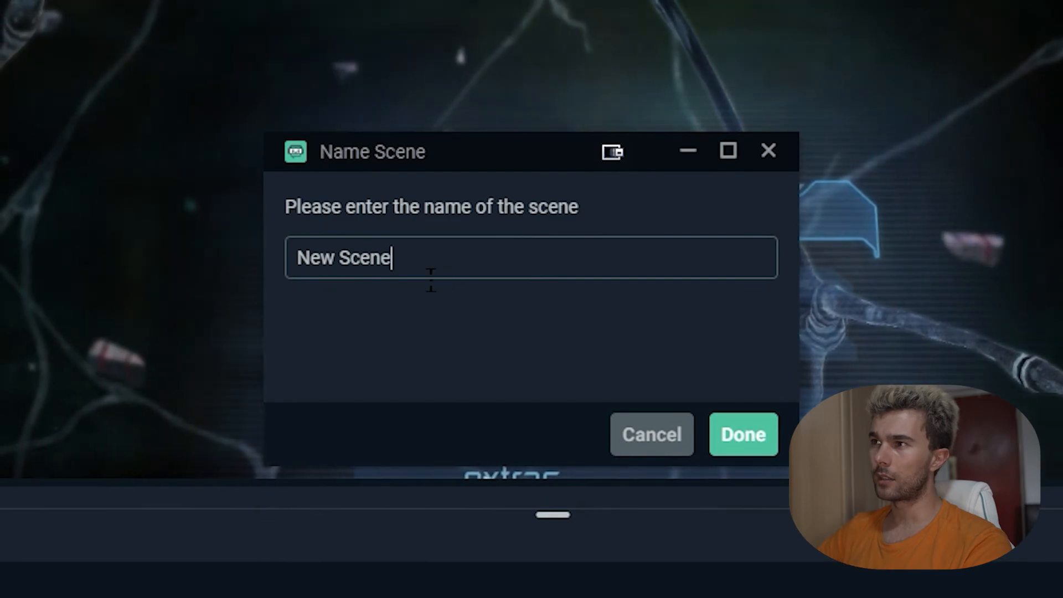
Step: Name the new scene 'Ending'
drag(451, 285, 245, 281)
text(Ending)
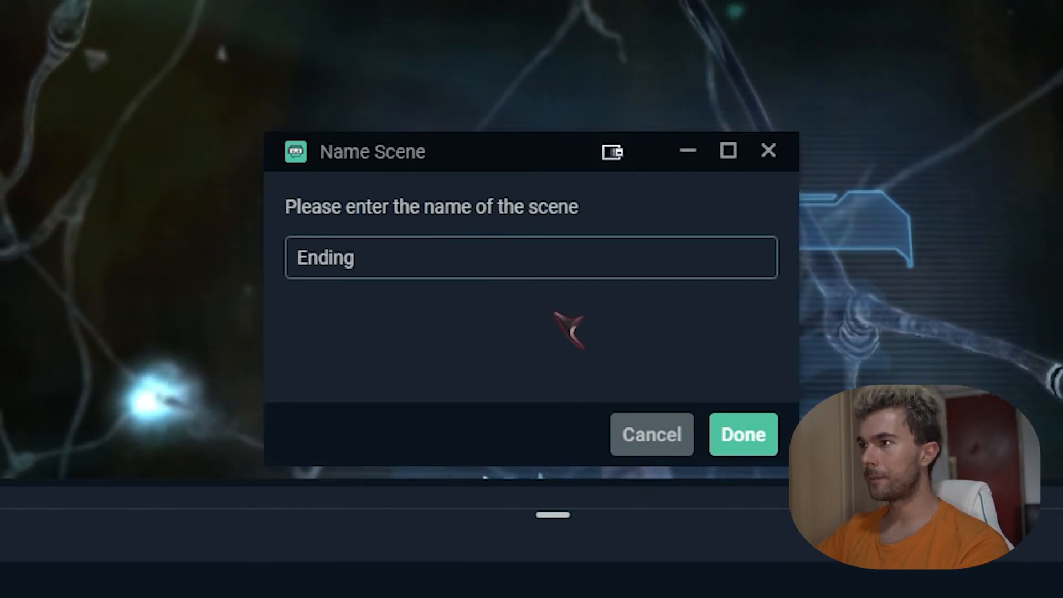
click(742, 434)
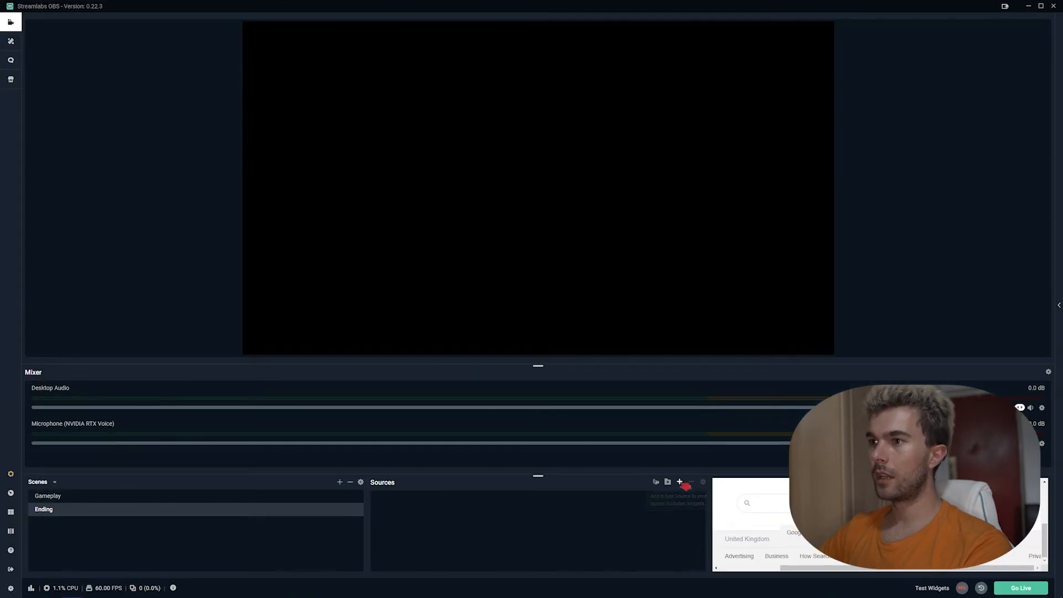
Step: Add a new Image source named 'Ending' showing Ending.jpg to the Ending scene
click(681, 483)
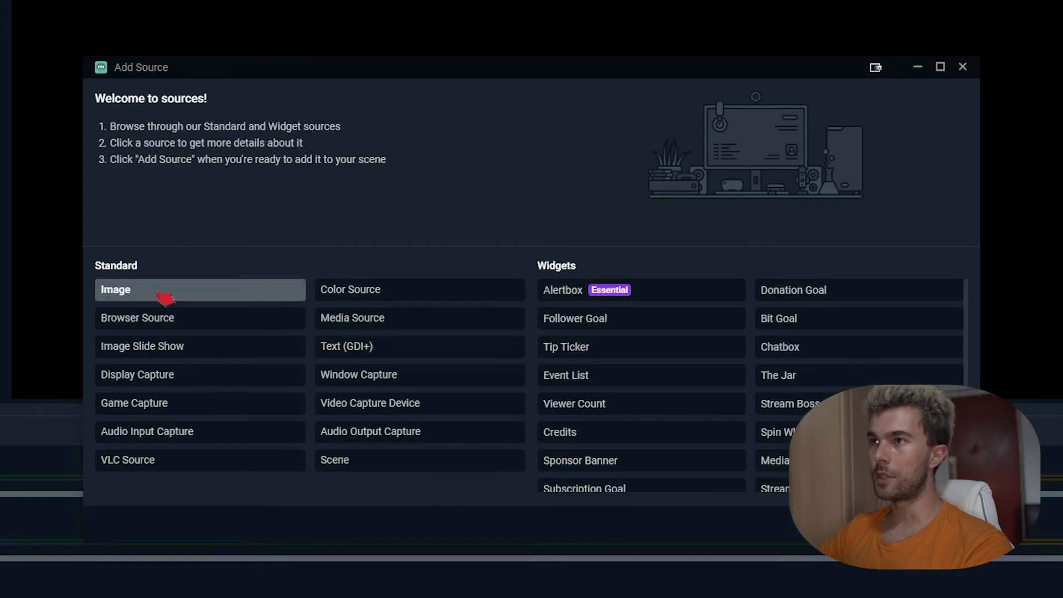
double_click(165, 299)
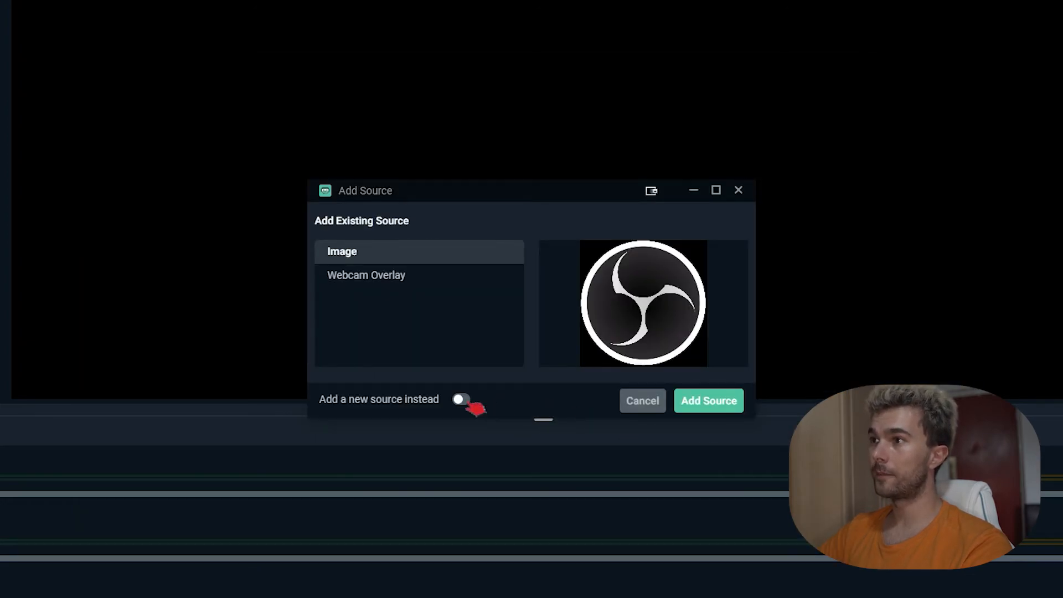
click(467, 402)
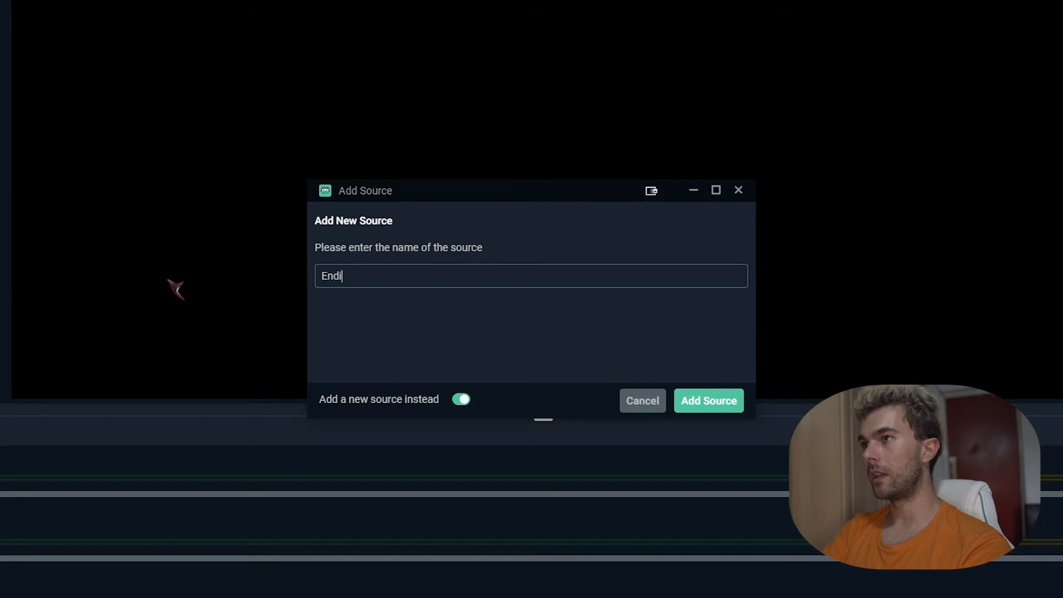
click(712, 407)
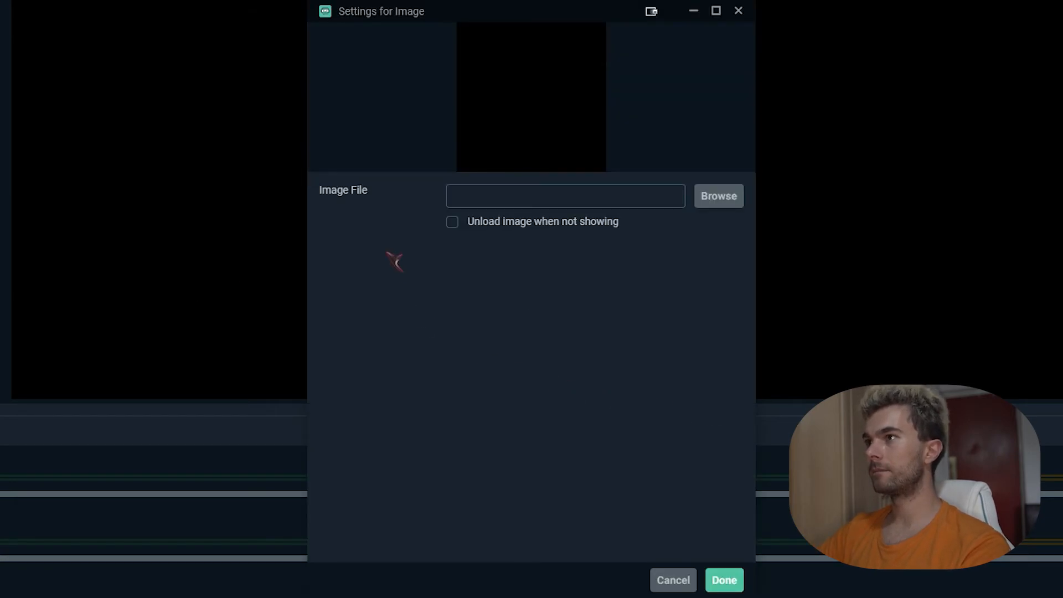
click(741, 203)
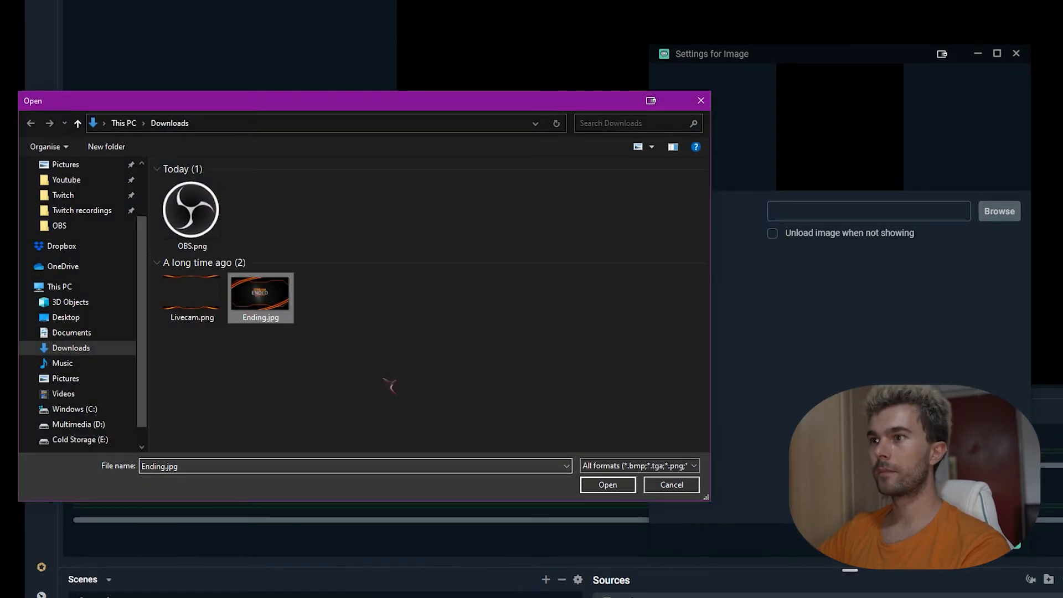
key(Return)
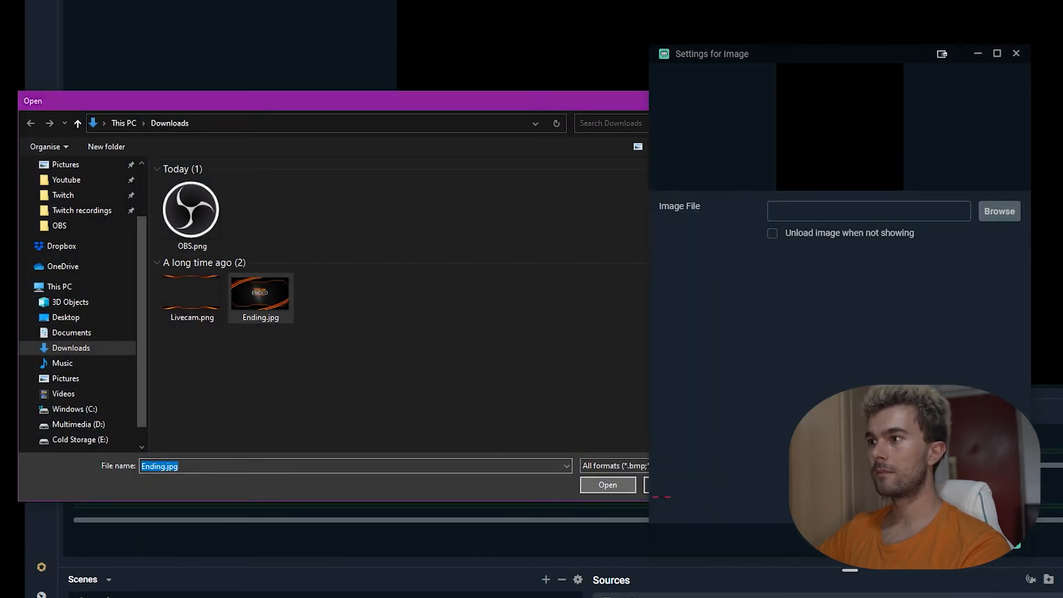
click(1002, 507)
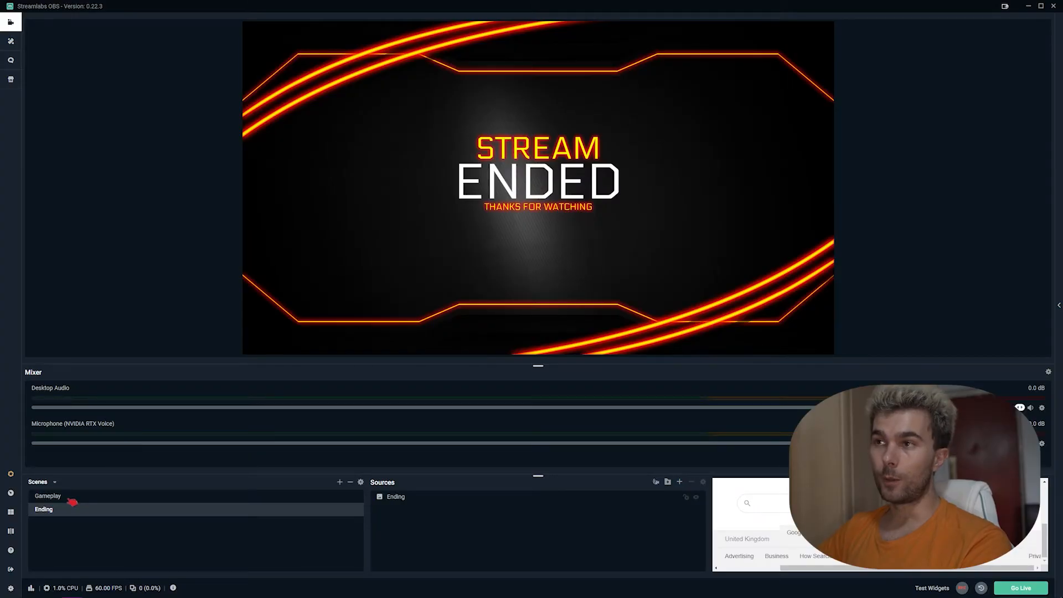
Step: Alternate between the Gameplay and Ending scenes twice to compare them, ending on Gameplay
click(72, 501)
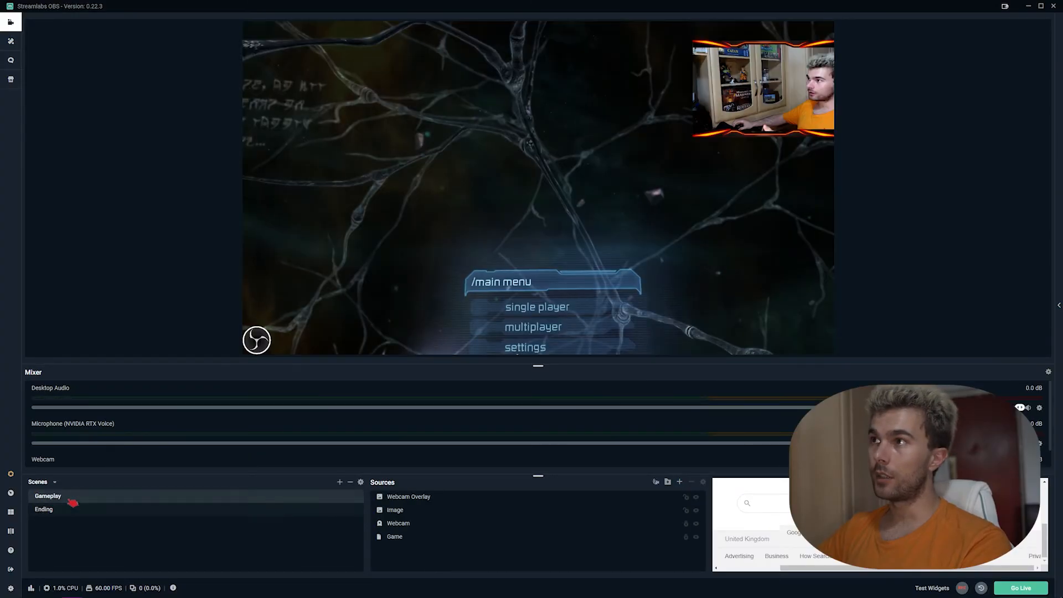
click(68, 512)
click(78, 497)
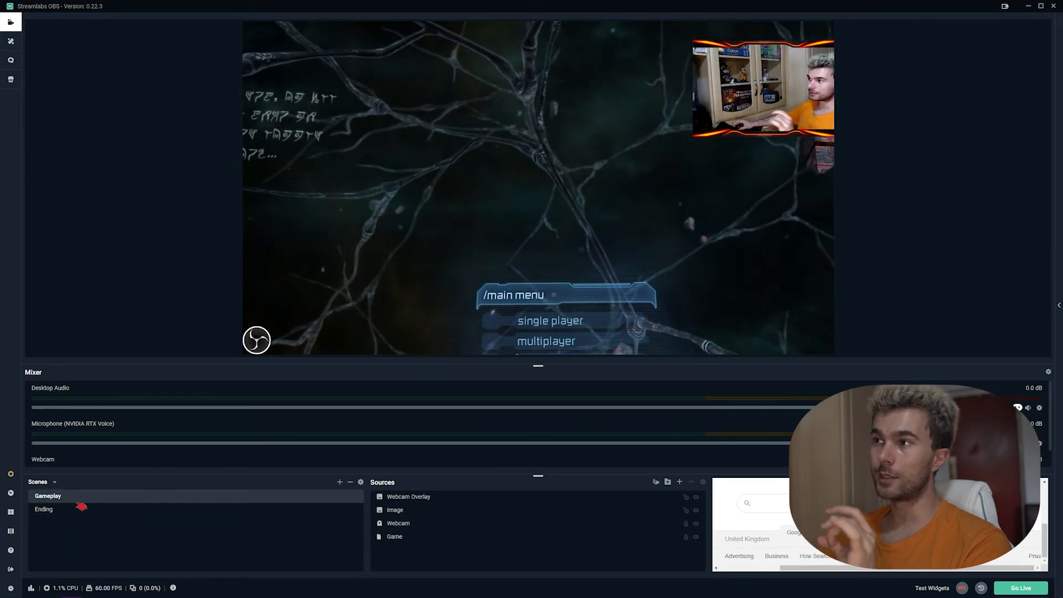
click(81, 509)
click(111, 497)
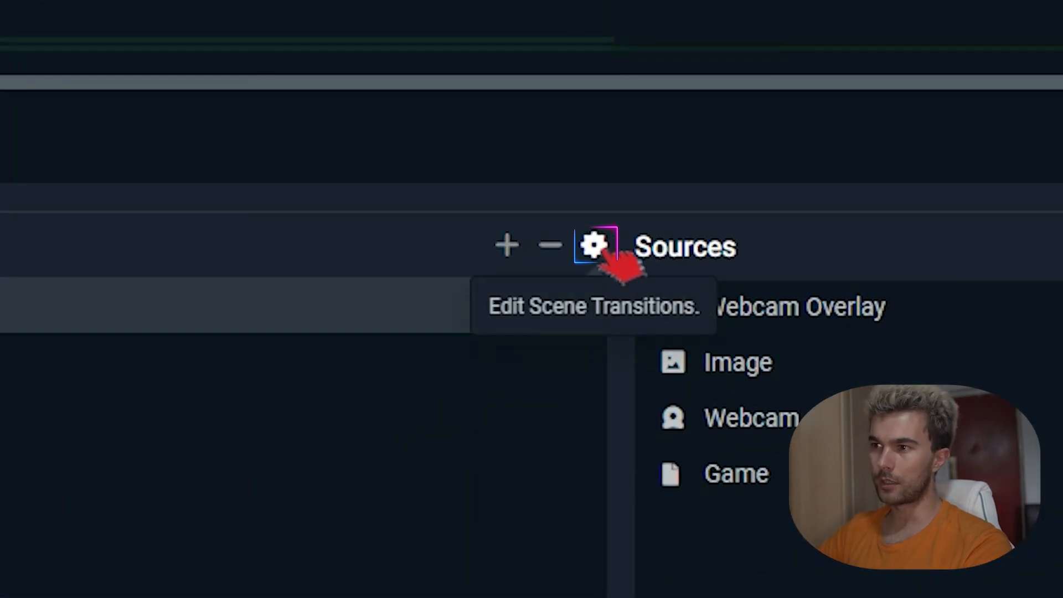
Step: Change the Global Transition type to Slide and preview it by switching to Ending and back to Gameplay
click(597, 248)
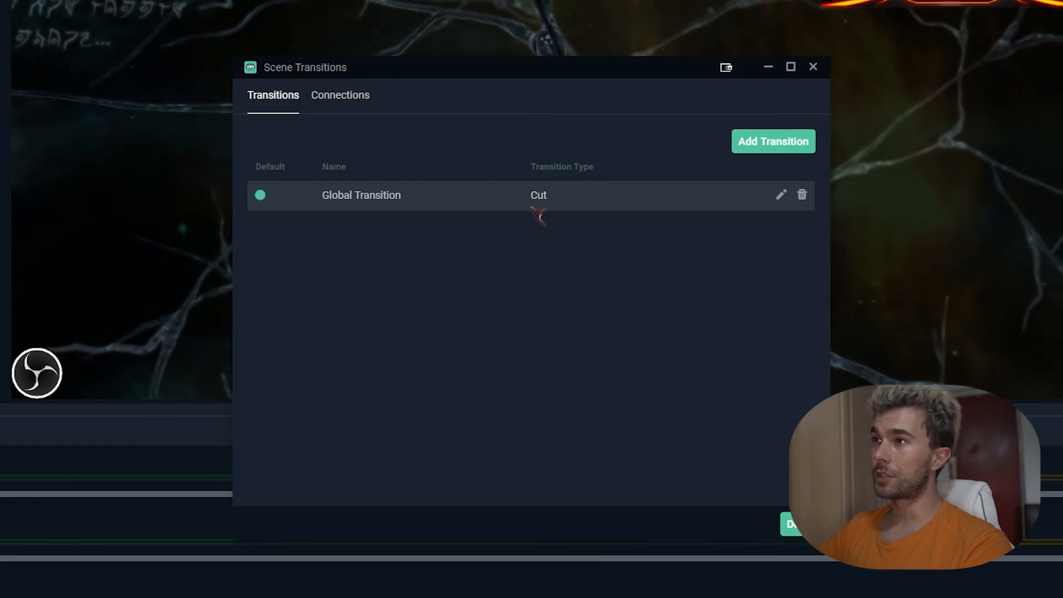
click(781, 194)
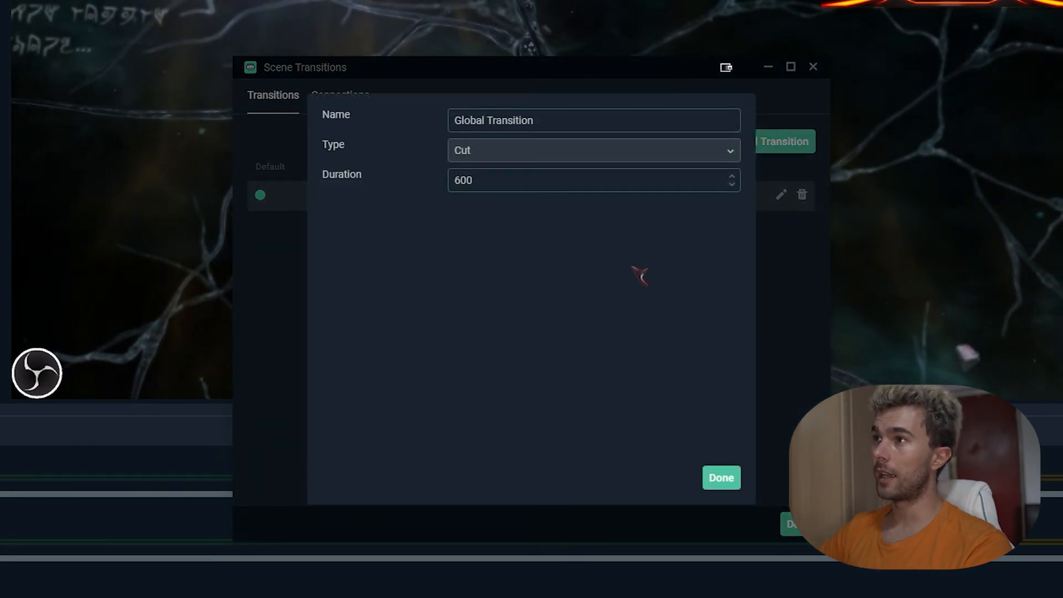
click(502, 155)
click(494, 243)
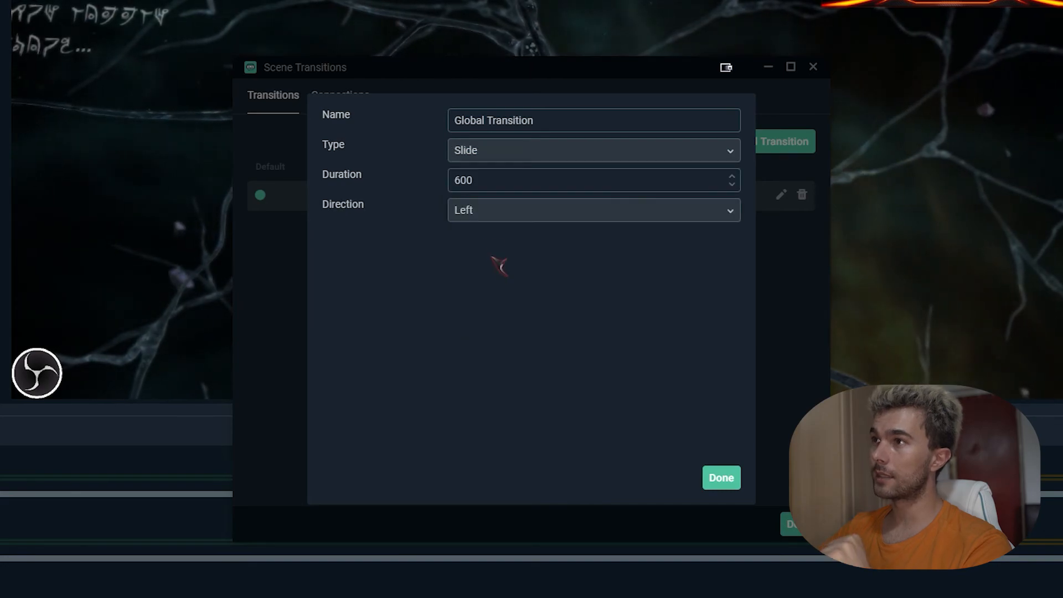
click(723, 477)
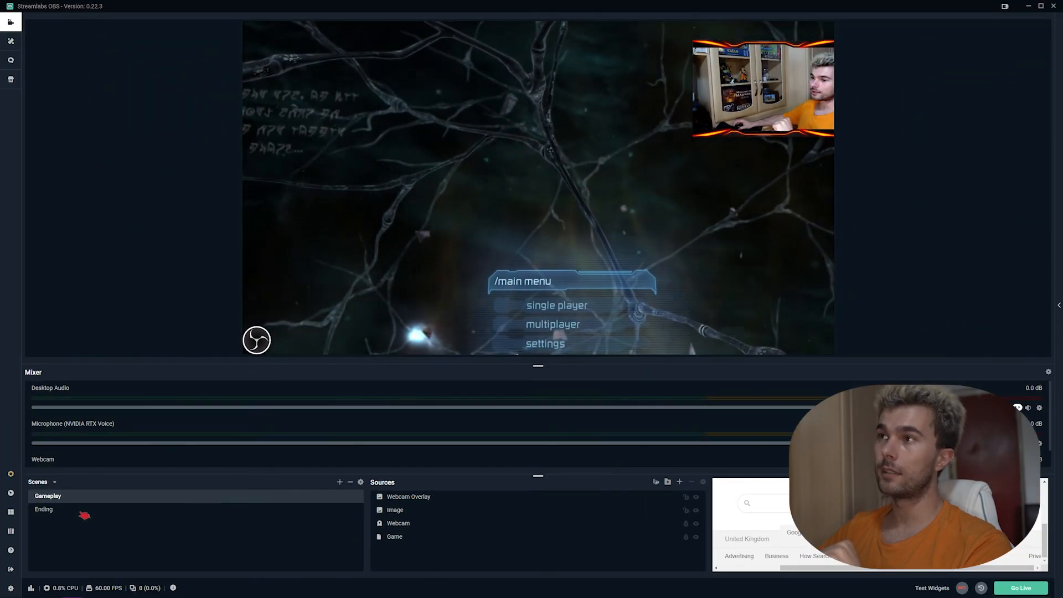
click(83, 515)
click(81, 498)
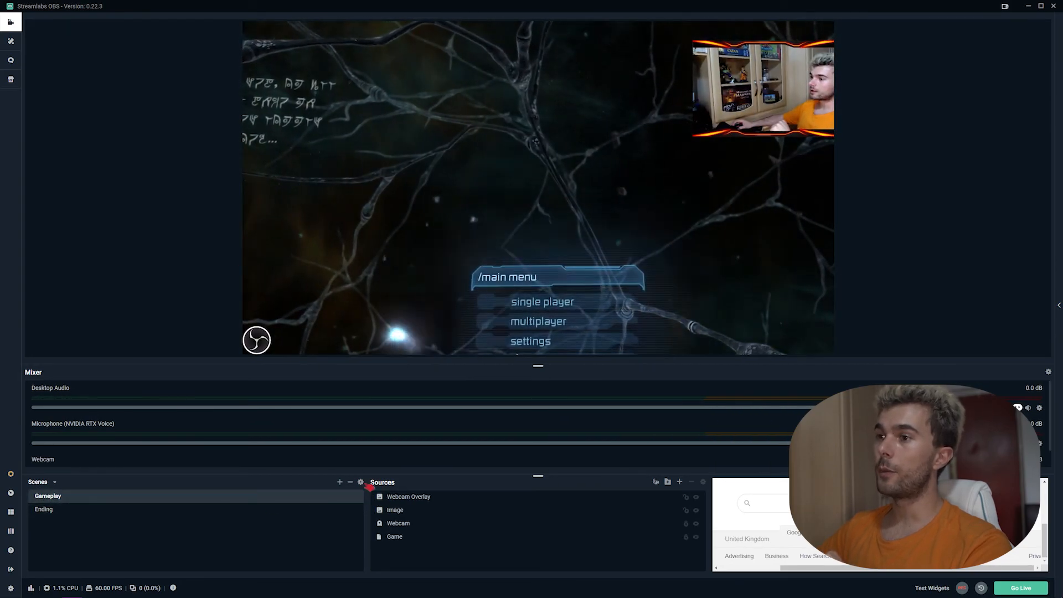
Step: Set the Global Transition duration to 1000 and close the transition settings
click(360, 482)
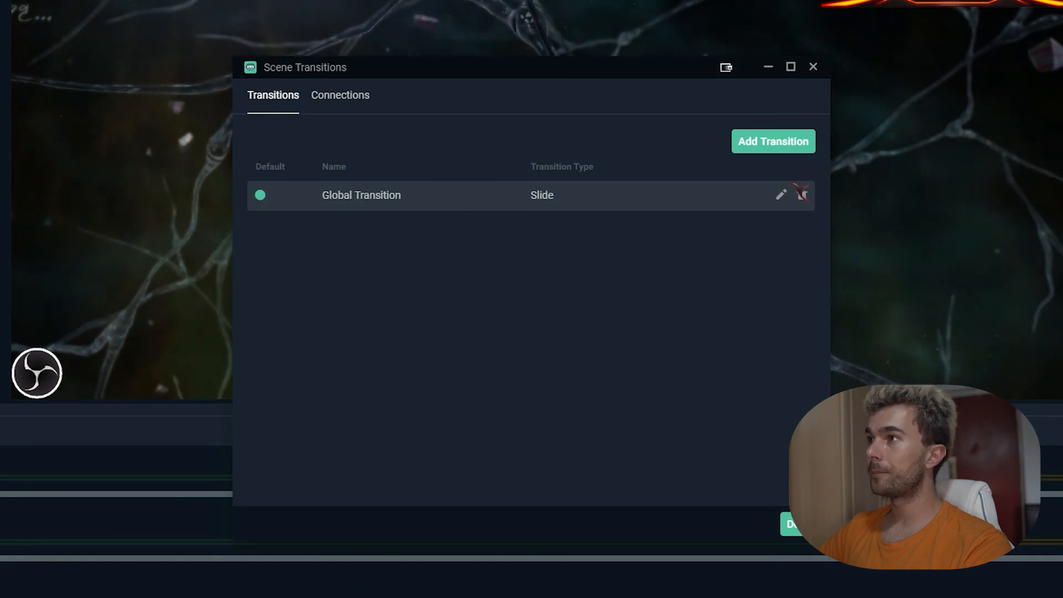
click(781, 195)
drag(503, 190, 451, 197)
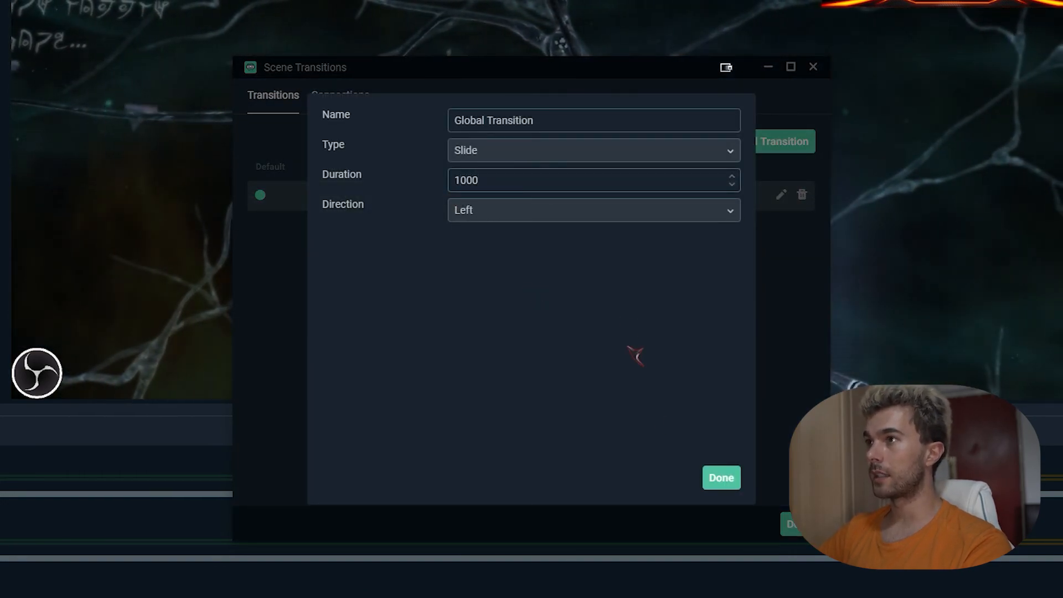
click(730, 480)
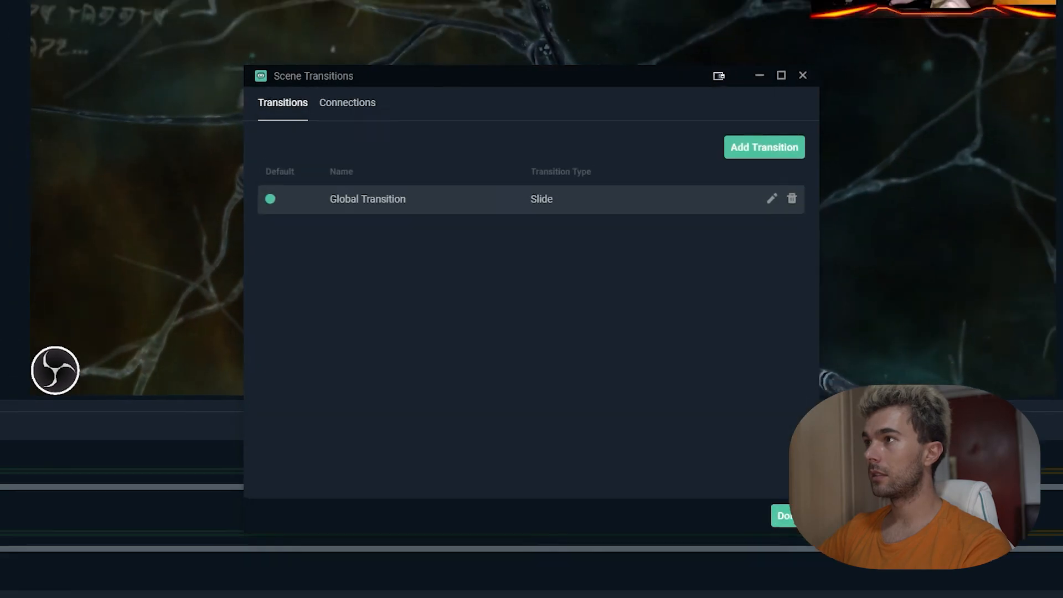
click(784, 515)
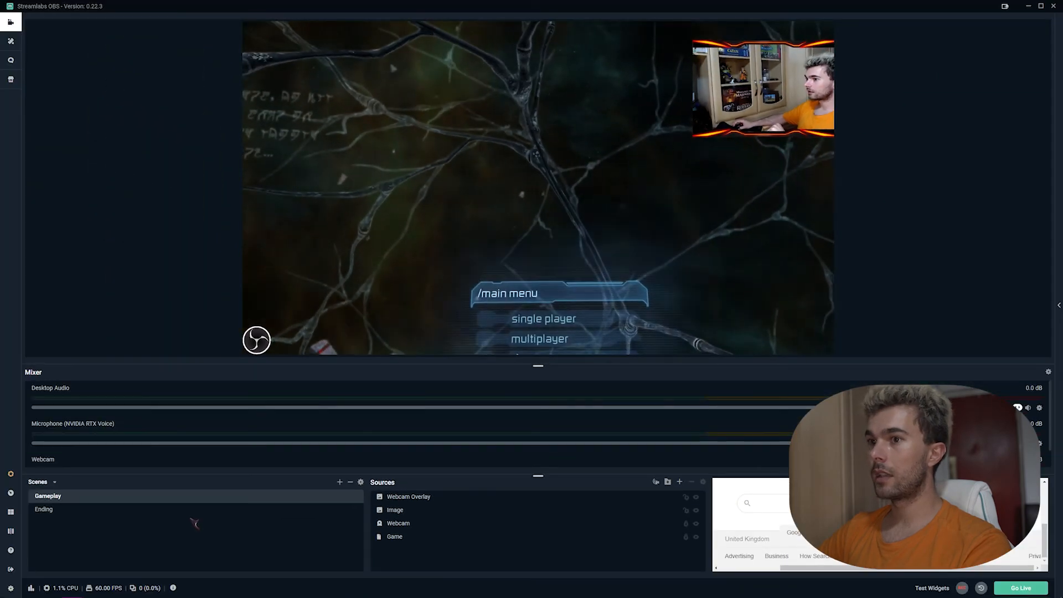